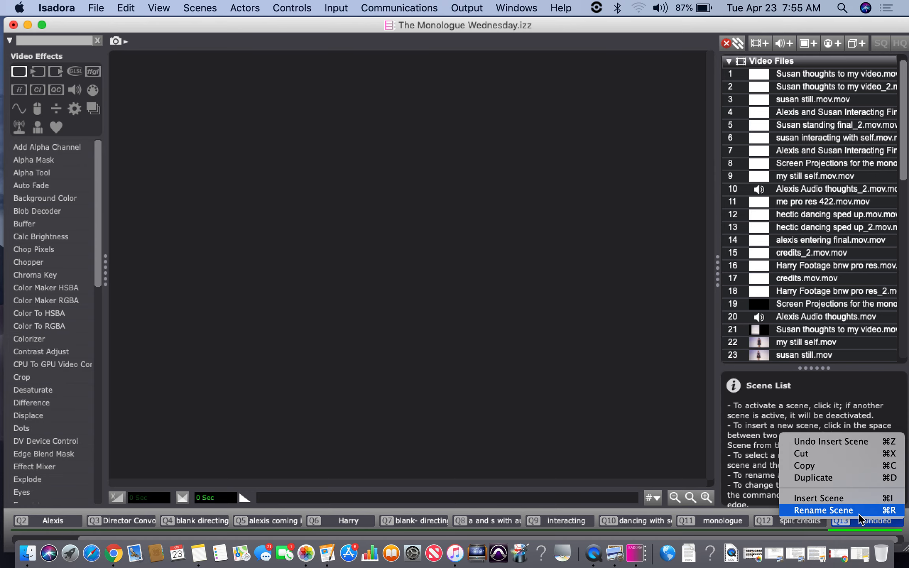
Rename the new untitled scene as "split screen".
{"action": "left_click", "coordinate": [853, 509]}
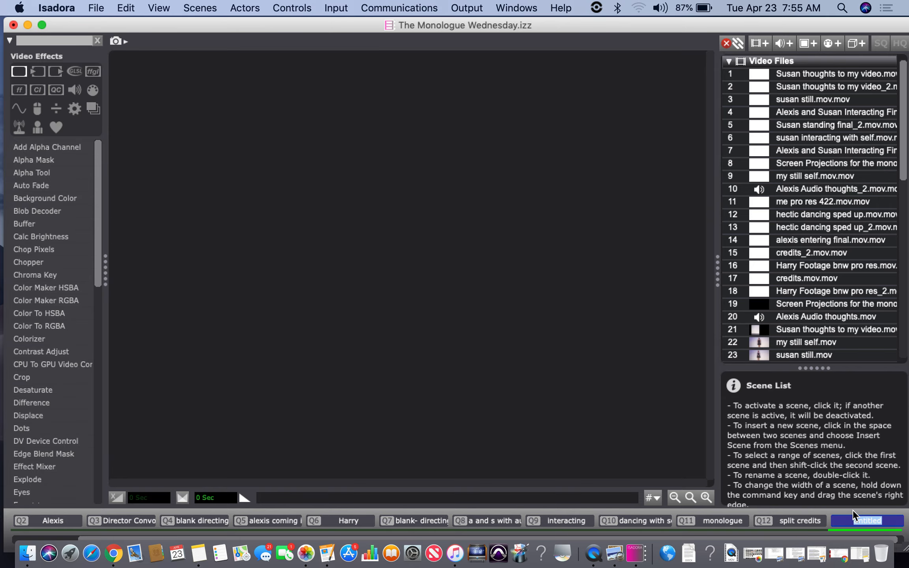
{"action": "type", "text": "split screen"}
{"action": "key", "text": "Return"}
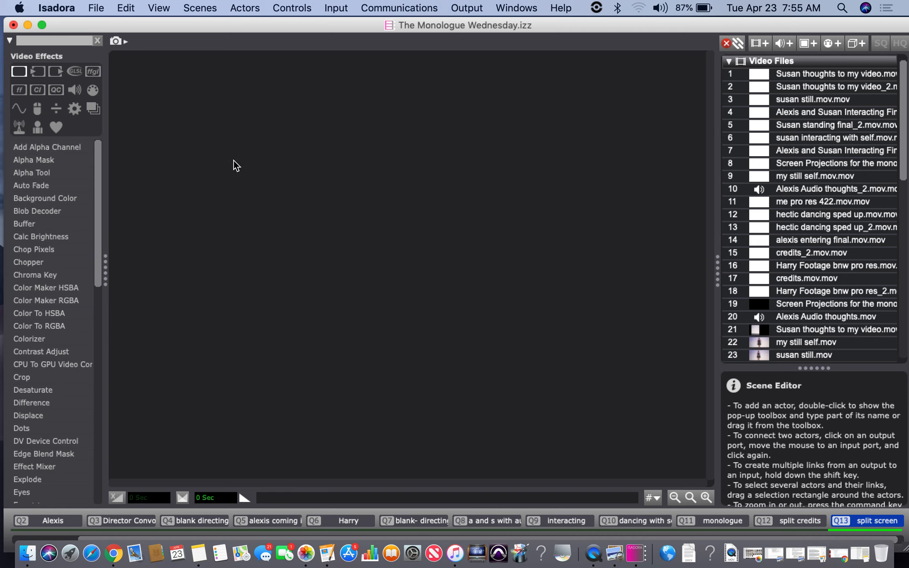
Add a Movie Player actor to the empty split screen scene and place it in the upper left of the scene editor.
{"action": "right_click", "coordinate": [255, 186]}
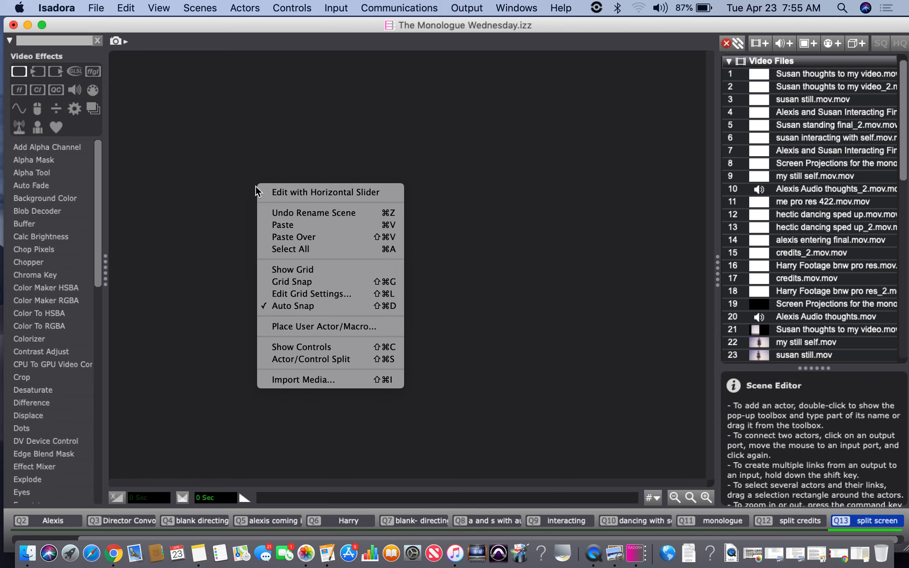
{"action": "left_click", "coordinate": [226, 186]}
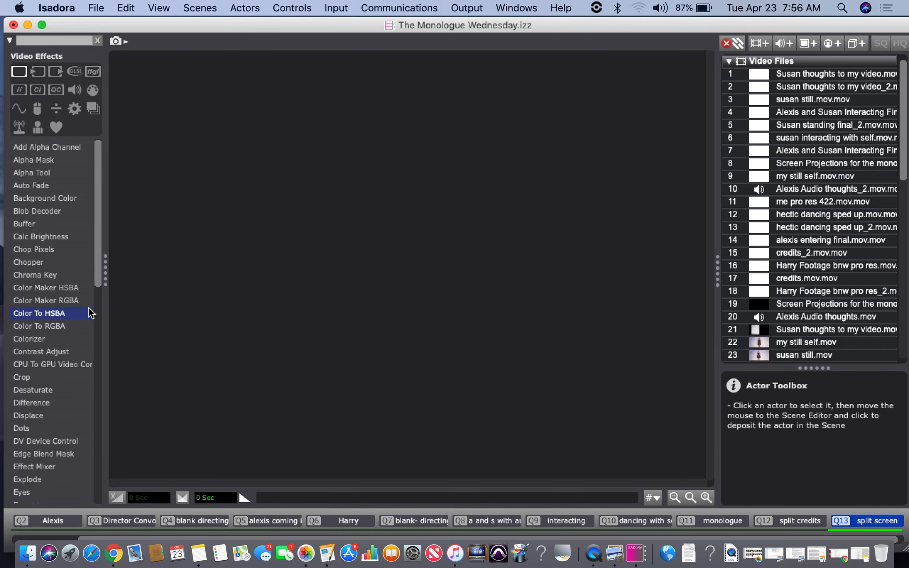
{"action": "double_click", "coordinate": [272, 205]}
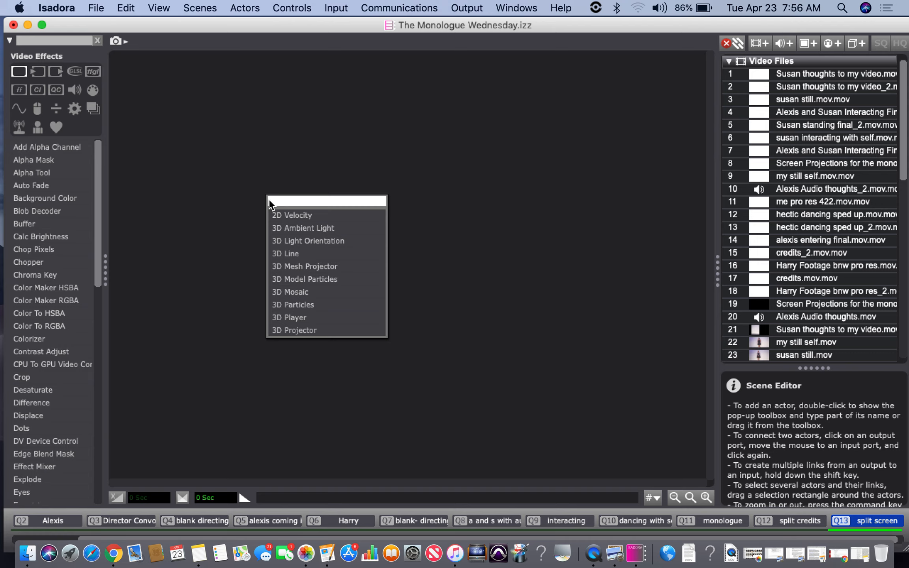
{"action": "type", "text": "movie"}
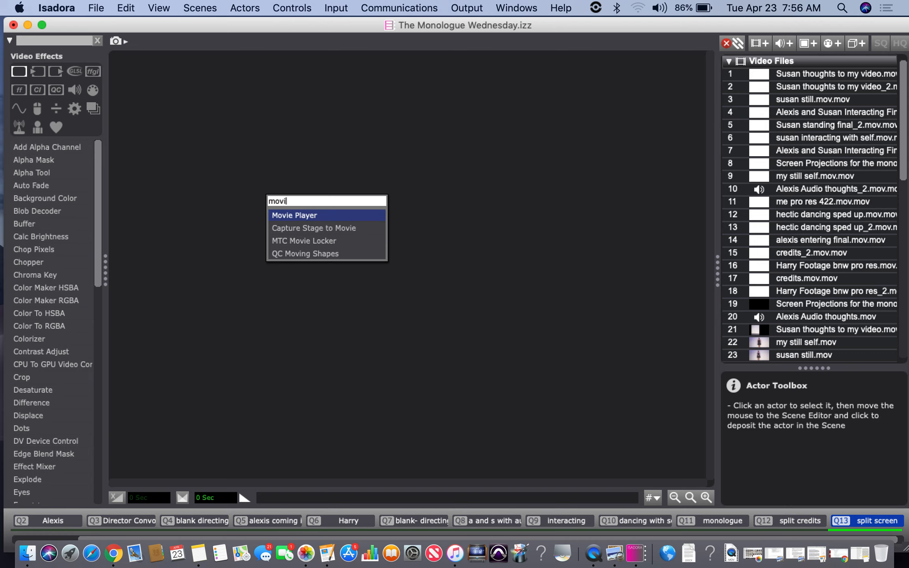
{"action": "left_click", "coordinate": [306, 216]}
{"action": "left_click_drag", "start_coordinate": [331, 196], "coordinate": [247, 133]}
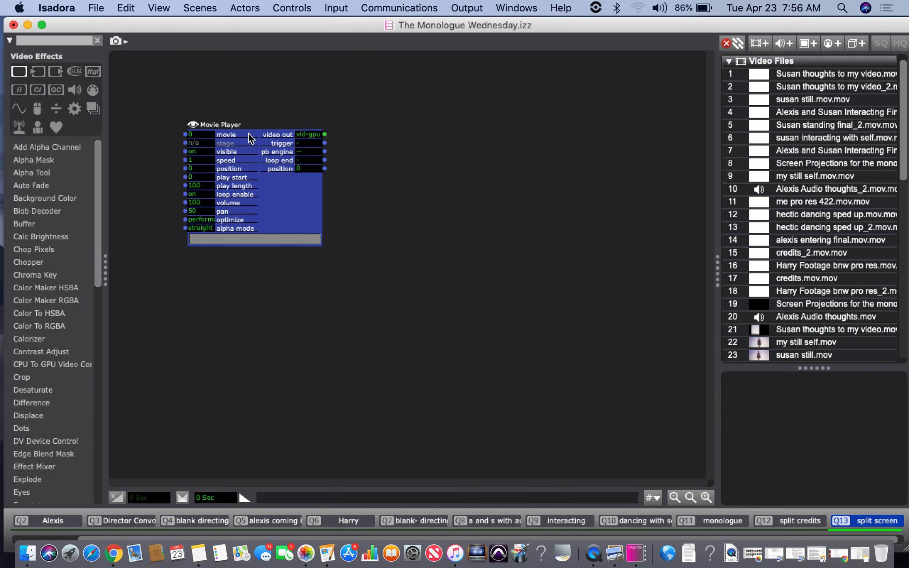
Add a Projector actor beside the Movie Player and space the two actors apart.
{"action": "double_click", "coordinate": [405, 166]}
{"action": "type", "text": "proje"}
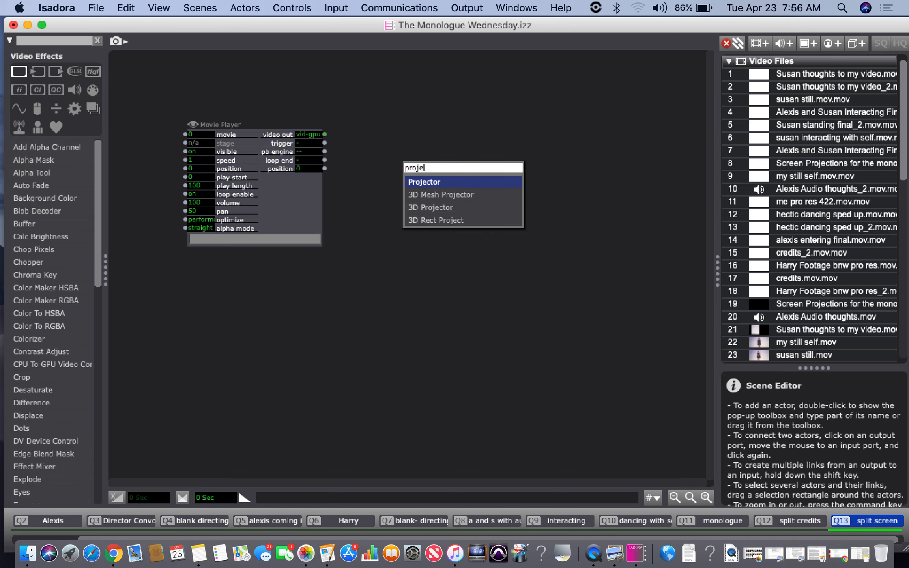
{"action": "left_click", "coordinate": [418, 182]}
{"action": "left_click_drag", "start_coordinate": [465, 170], "coordinate": [417, 151]}
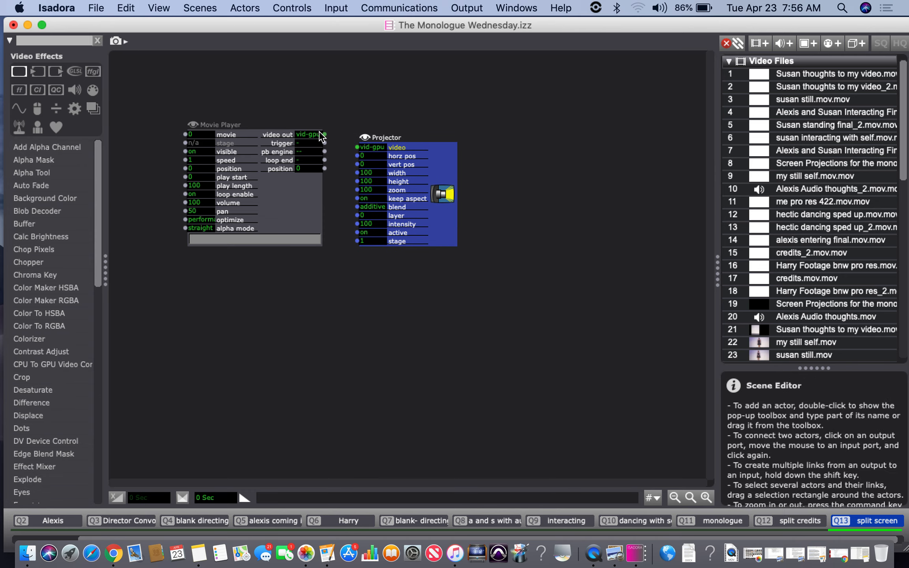
{"action": "left_click_drag", "start_coordinate": [258, 130], "coordinate": [221, 136]}
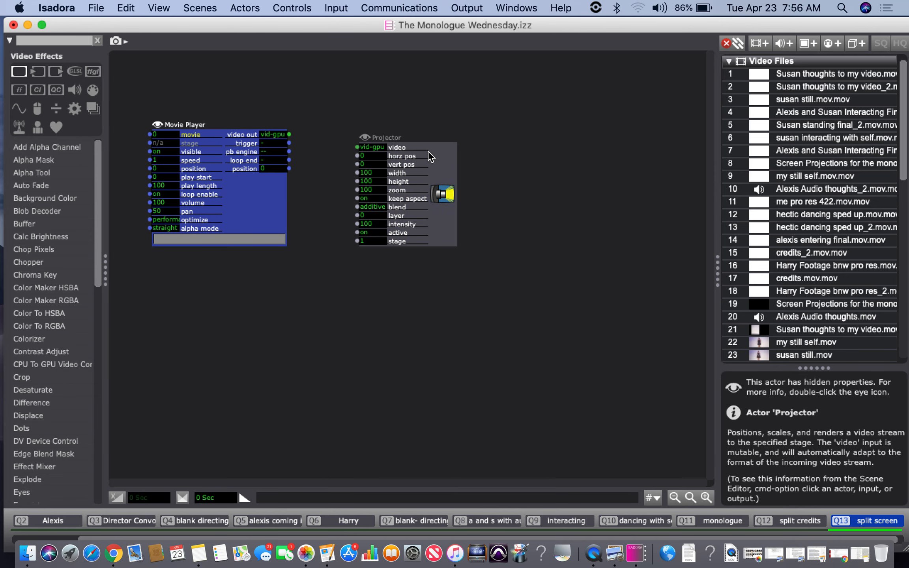
{"action": "left_click_drag", "start_coordinate": [429, 151], "coordinate": [400, 151]}
Add a Mouse Watcher actor and place it to the right of the Projector.
{"action": "double_click", "coordinate": [523, 166]}
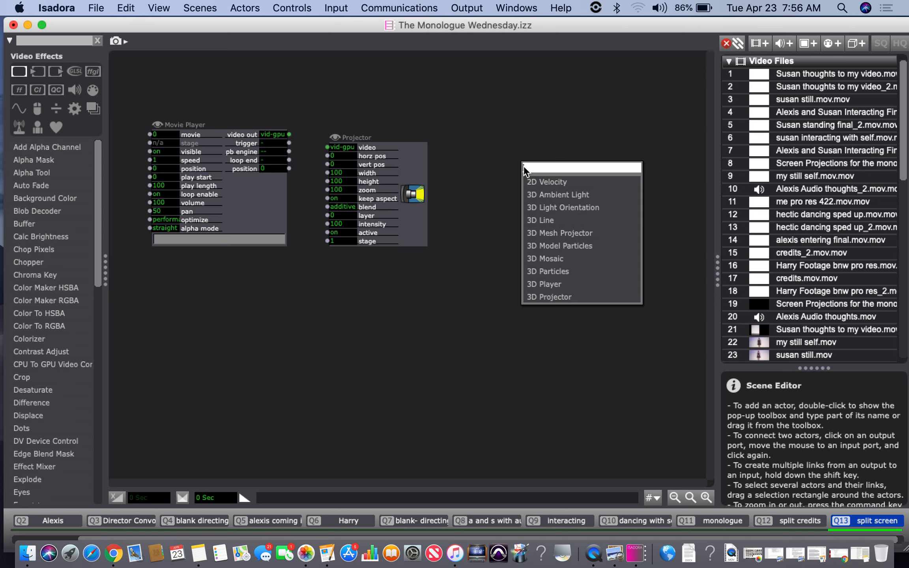
{"action": "type", "text": "mo"}
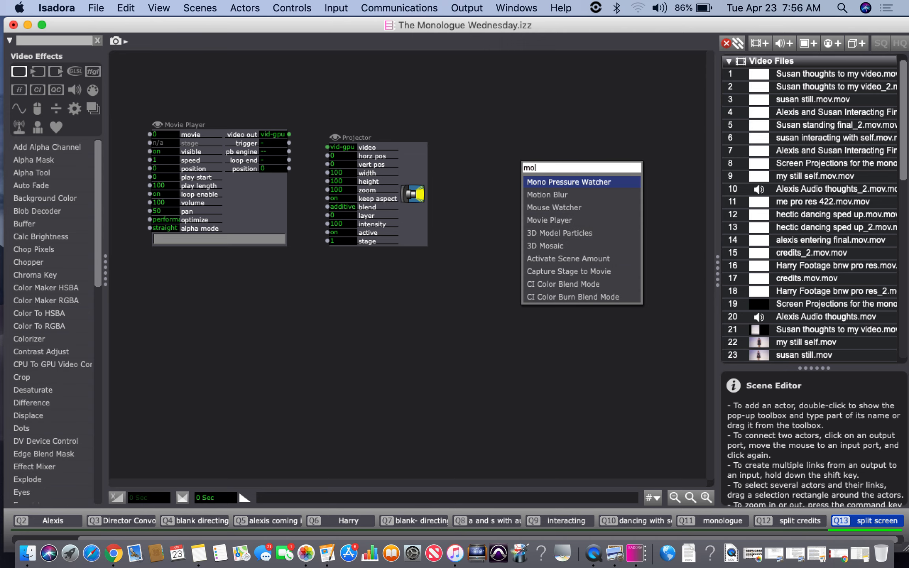
{"action": "type", "text": "oo"}
{"action": "key", "text": "BackSpace"}
{"action": "key", "text": "BackSpace"}
{"action": "type", "text": "use"}
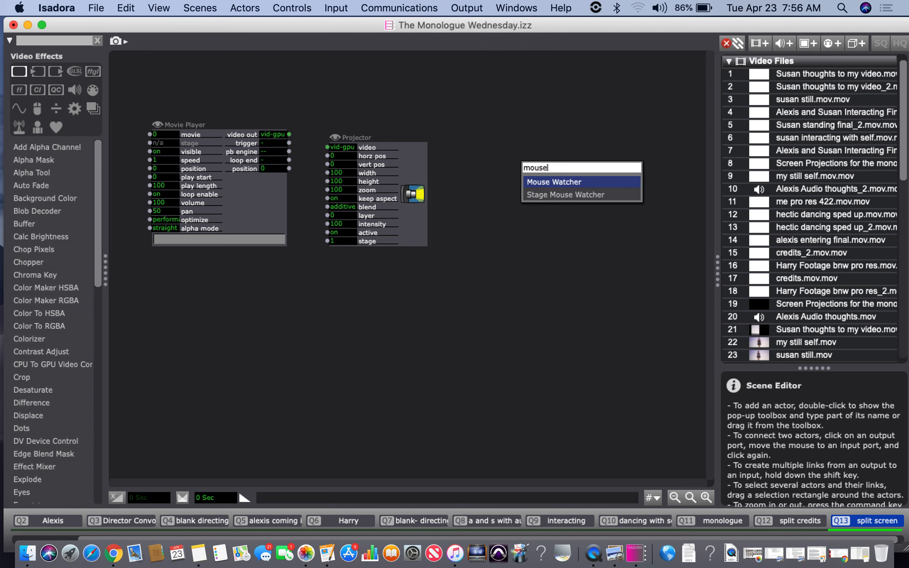
{"action": "left_click", "coordinate": [536, 182]}
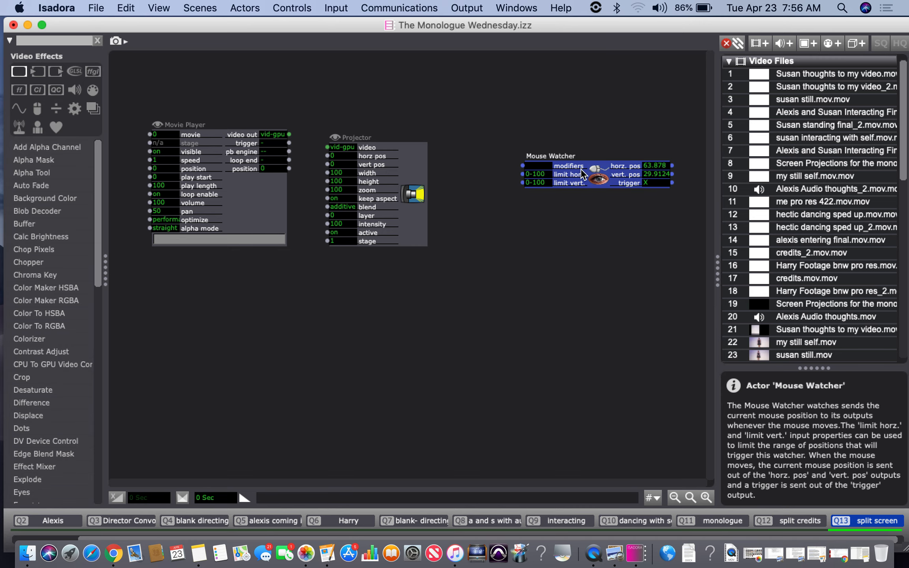
{"action": "left_click_drag", "start_coordinate": [584, 164], "coordinate": [541, 191]}
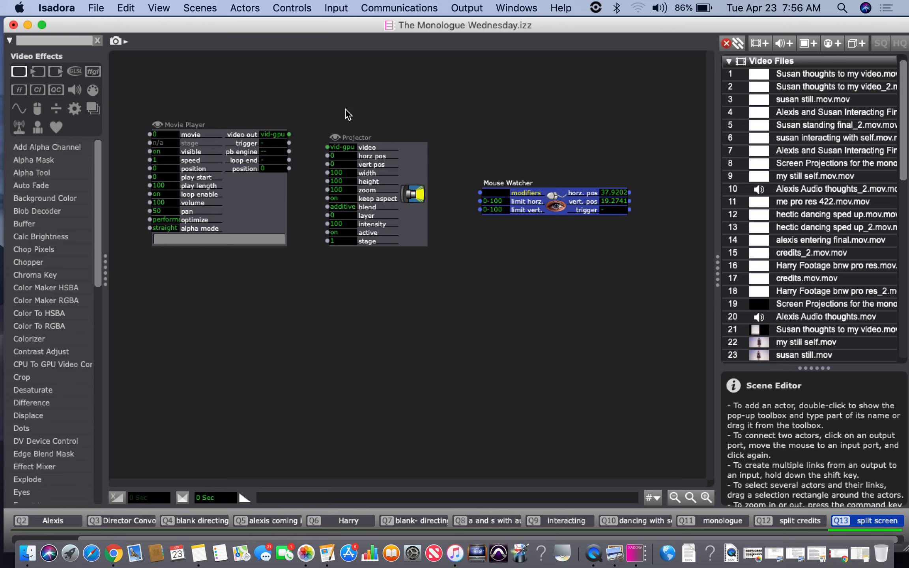
Duplicate the Projector and Mouse Watcher actors and place the copies below the originals.
{"action": "left_click_drag", "start_coordinate": [318, 123], "coordinate": [578, 292]}
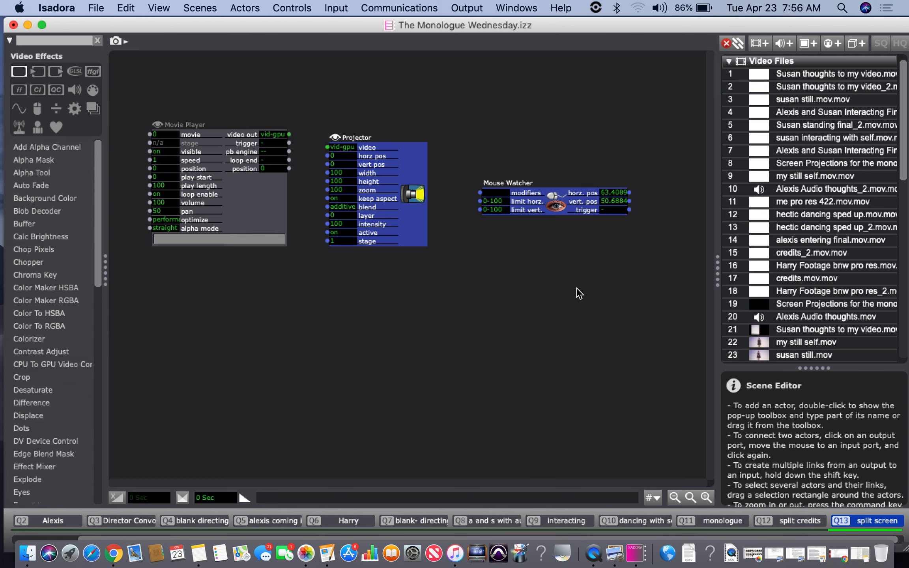
{"action": "double_click", "coordinate": [487, 375]}
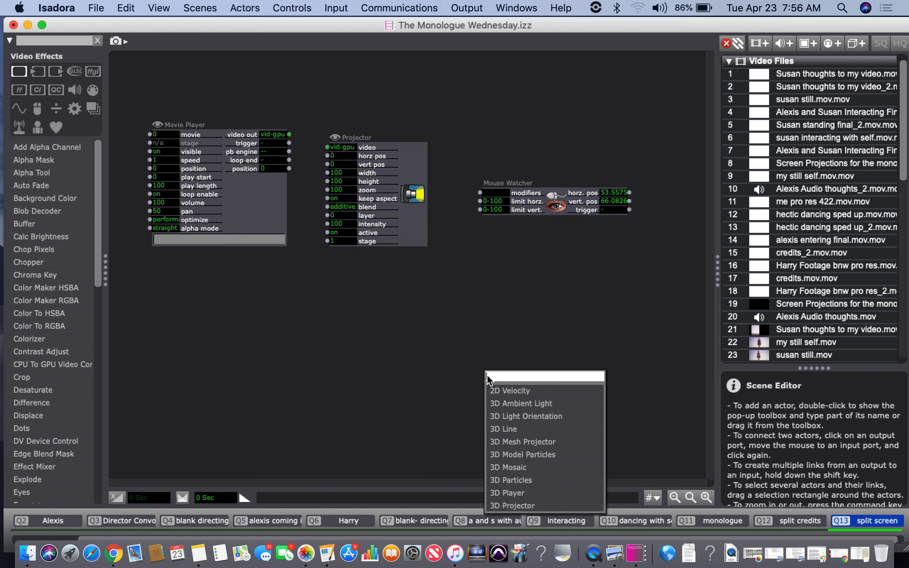
{"action": "key", "text": "Escape"}
{"action": "key", "text": "super+v"}
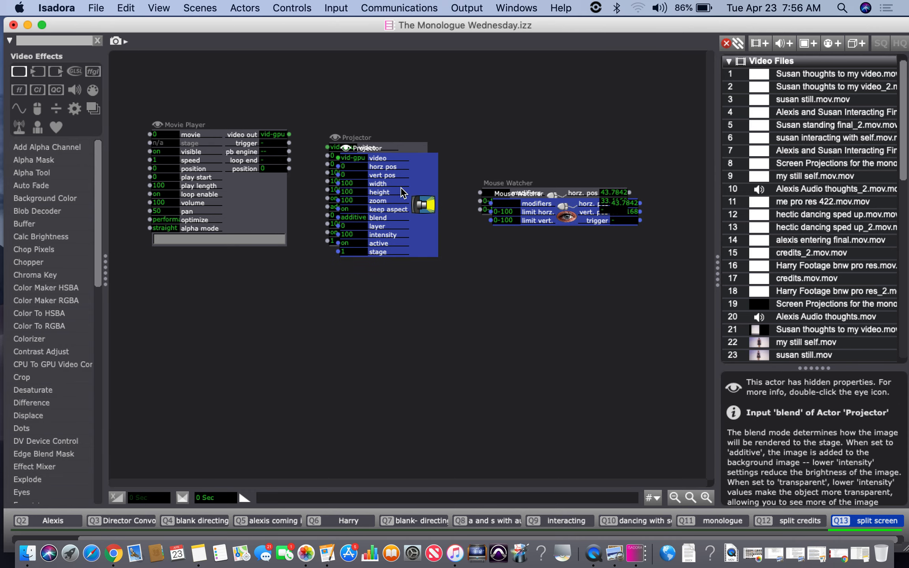
{"action": "left_click_drag", "start_coordinate": [410, 211], "coordinate": [402, 323]}
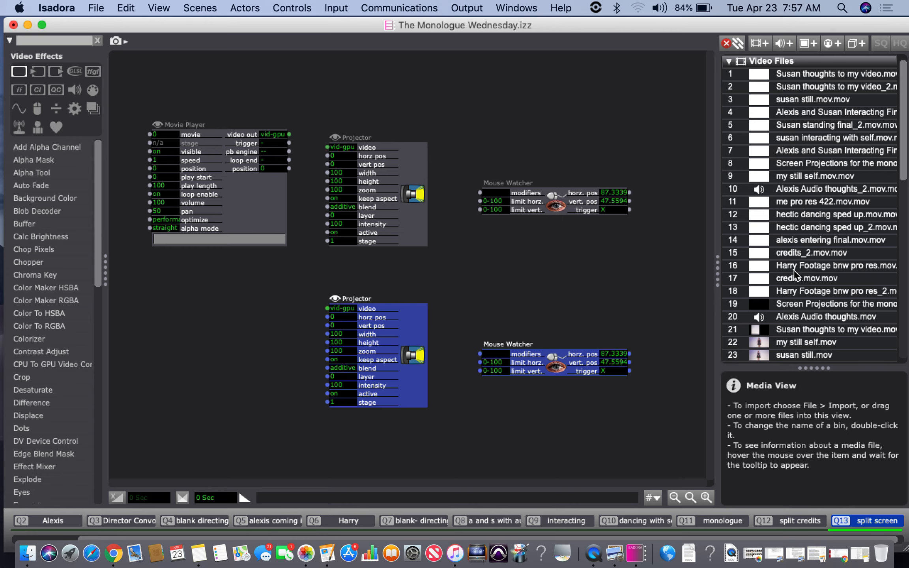
Set the Movie Player's movie input to 17, the credits.mov.mov clip.
{"action": "left_click_drag", "start_coordinate": [674, 21], "coordinate": [676, 55]}
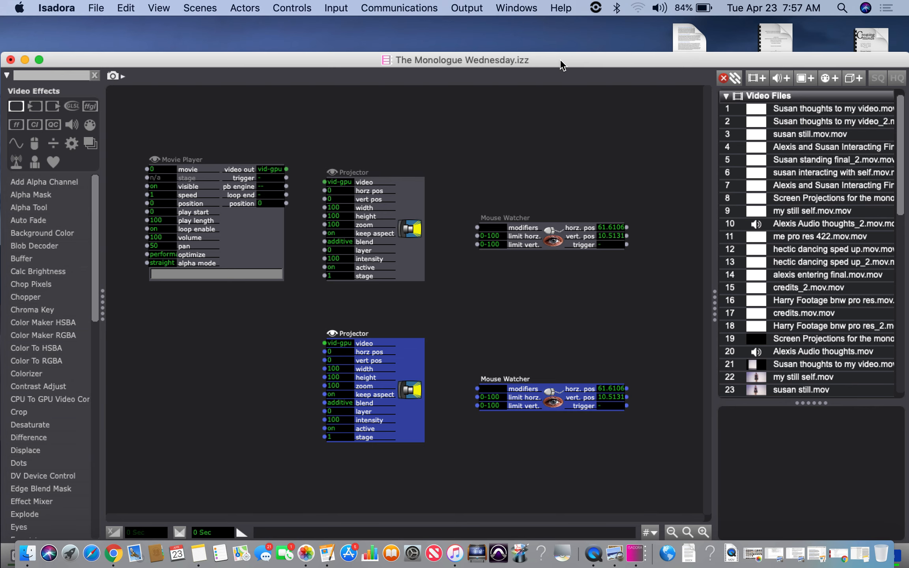
{"action": "left_click_drag", "start_coordinate": [561, 61], "coordinate": [563, 10]}
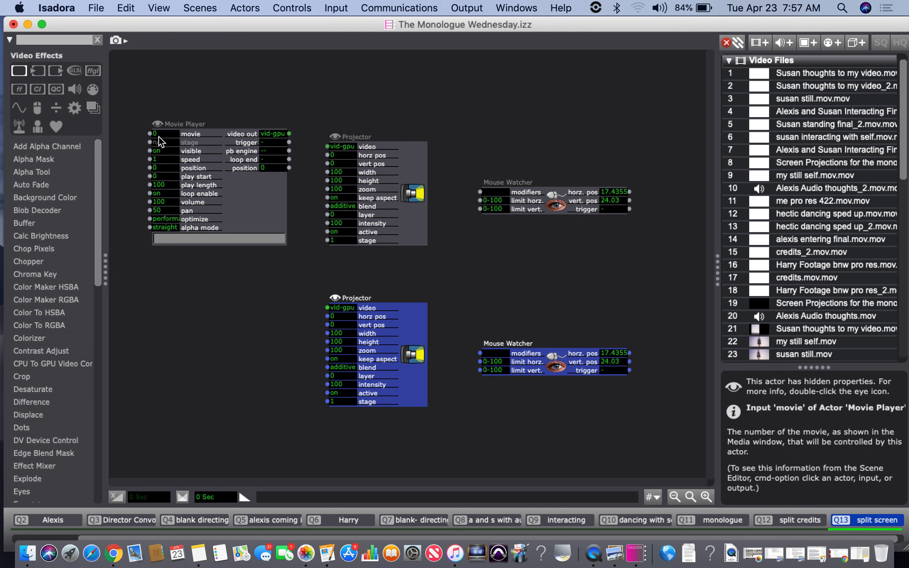
{"action": "mouse_move", "coordinate": [159, 141]}
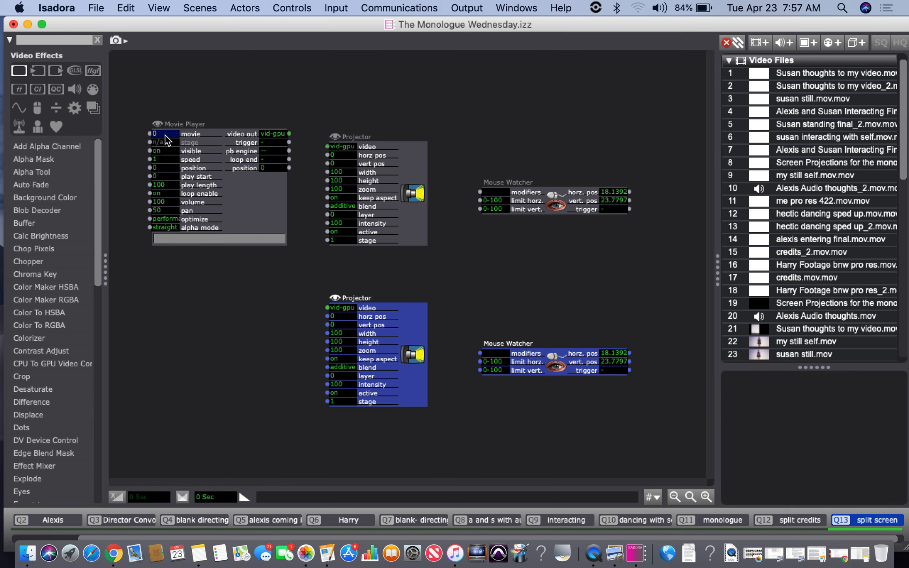
{"action": "key", "text": "Return"}
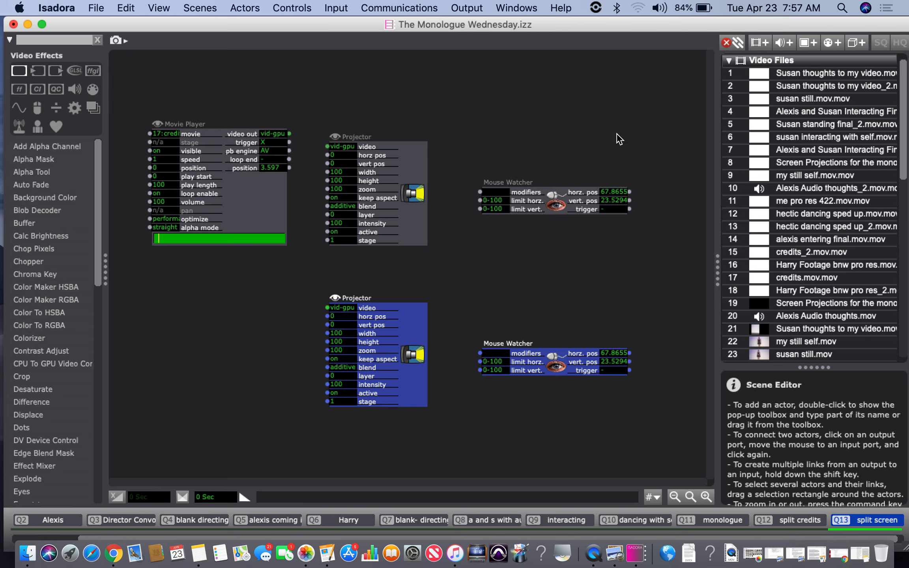
Toggle the stages off and on again to display the Stage 1 output.
{"action": "left_click", "coordinate": [475, 9]}
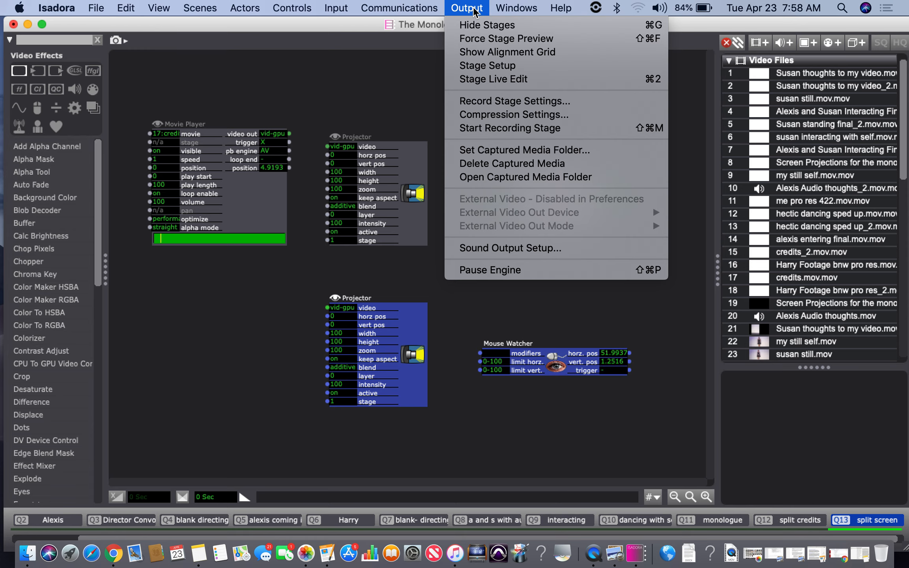
{"action": "left_click", "coordinate": [481, 25]}
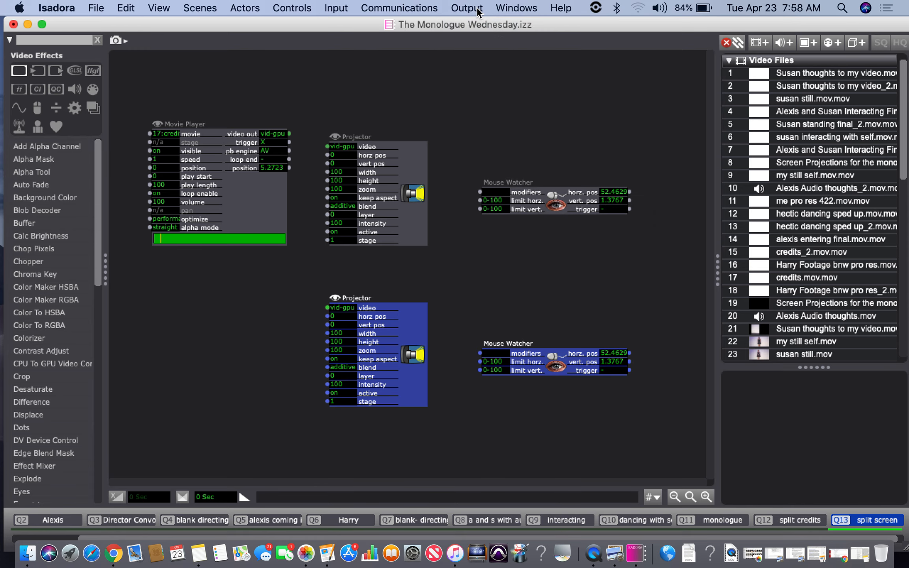
{"action": "left_click", "coordinate": [468, 8]}
{"action": "left_click", "coordinate": [482, 28]}
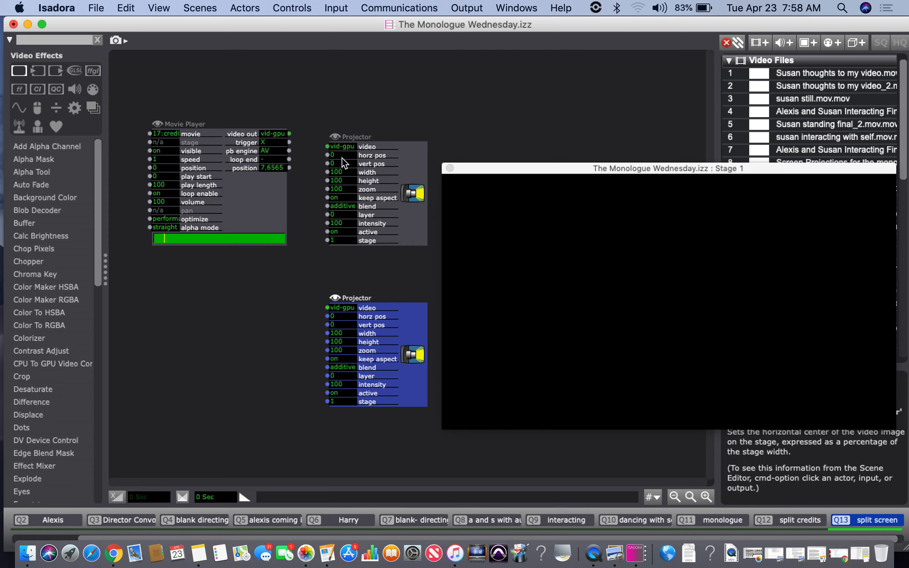
Set the Movie Player's volume to 0.
{"action": "left_click", "coordinate": [151, 202]}
{"action": "left_click_drag", "start_coordinate": [136, 240], "coordinate": [137, 295]}
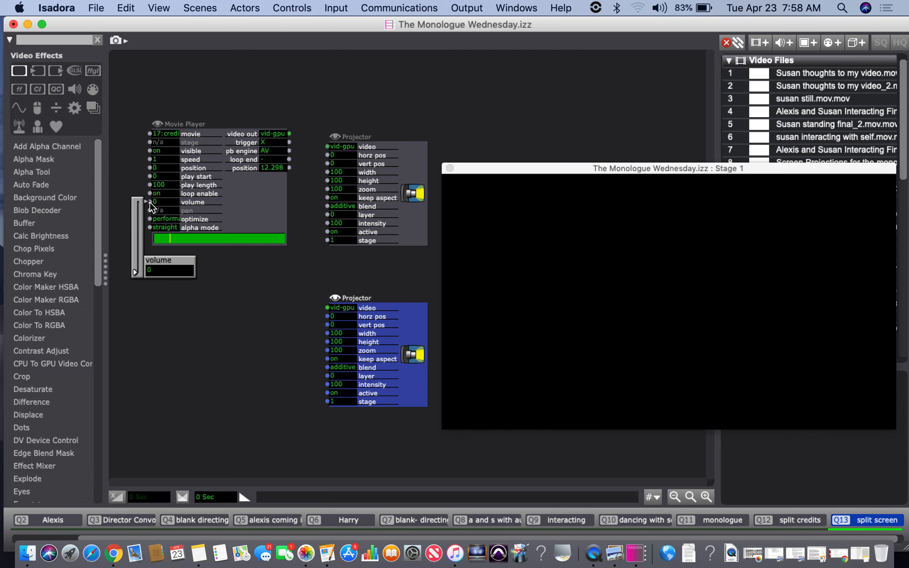
{"action": "mouse_move", "coordinate": [152, 209]}
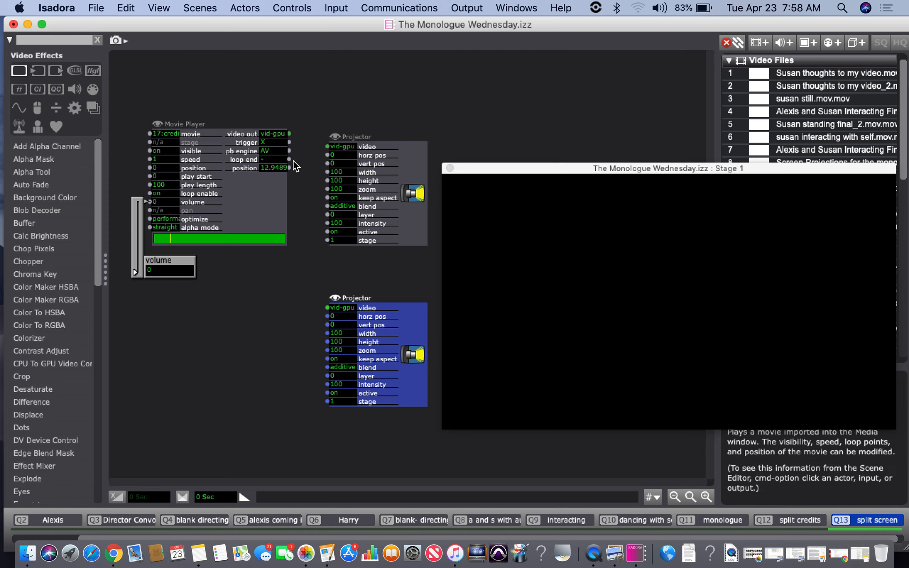
Link the Movie Player's video out to the video input of both Projectors, keeping the Stage 1 preview clear of them.
{"action": "left_click_drag", "start_coordinate": [470, 172], "coordinate": [533, 297]}
{"action": "left_click_drag", "start_coordinate": [289, 133], "coordinate": [327, 151]}
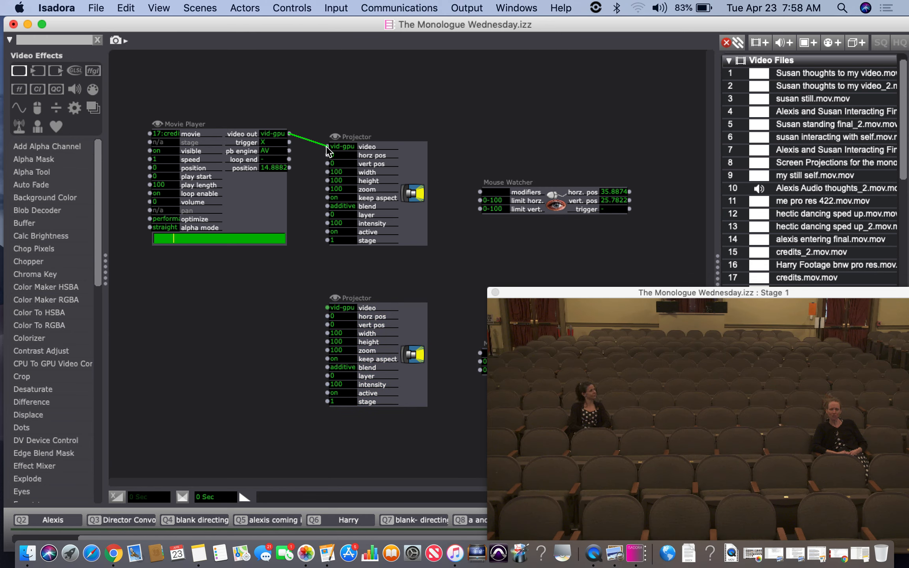
{"action": "left_click_drag", "start_coordinate": [584, 292], "coordinate": [577, 253]}
{"action": "left_click_drag", "start_coordinate": [289, 134], "coordinate": [328, 307]}
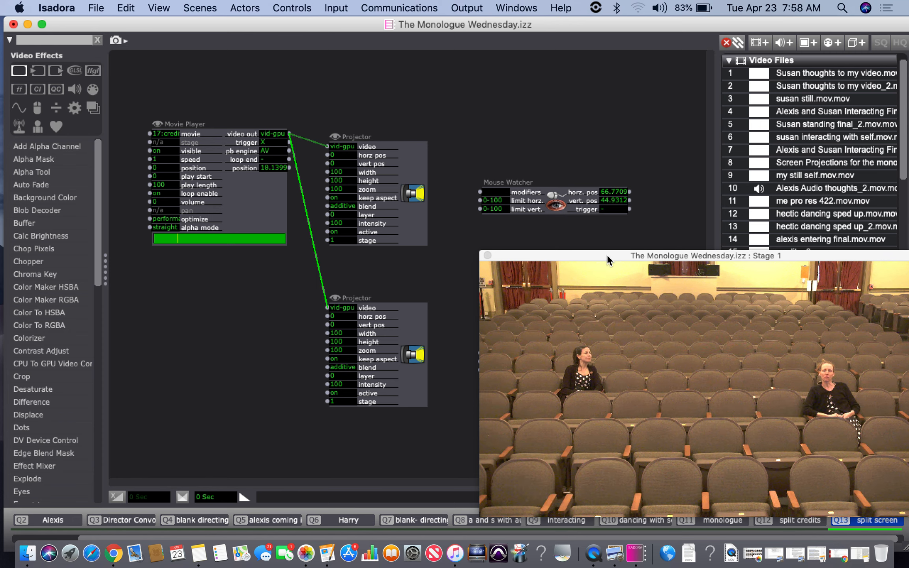
{"action": "left_click_drag", "start_coordinate": [607, 256], "coordinate": [615, 151]}
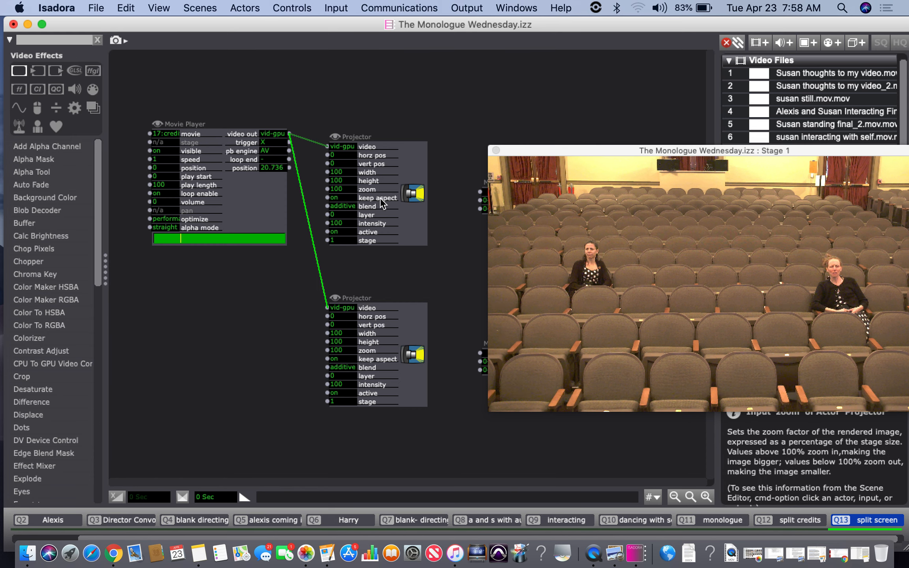
Set the upper Projector's zoom to 50 and dismiss the No Internet alert.
{"action": "left_click", "coordinate": [329, 190]}
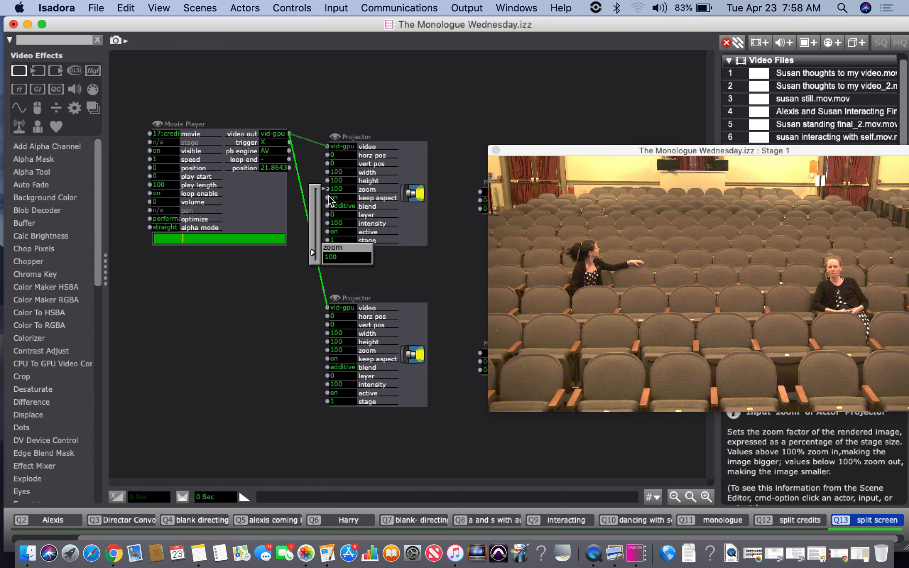
{"action": "left_click_drag", "start_coordinate": [314, 251], "coordinate": [315, 258]}
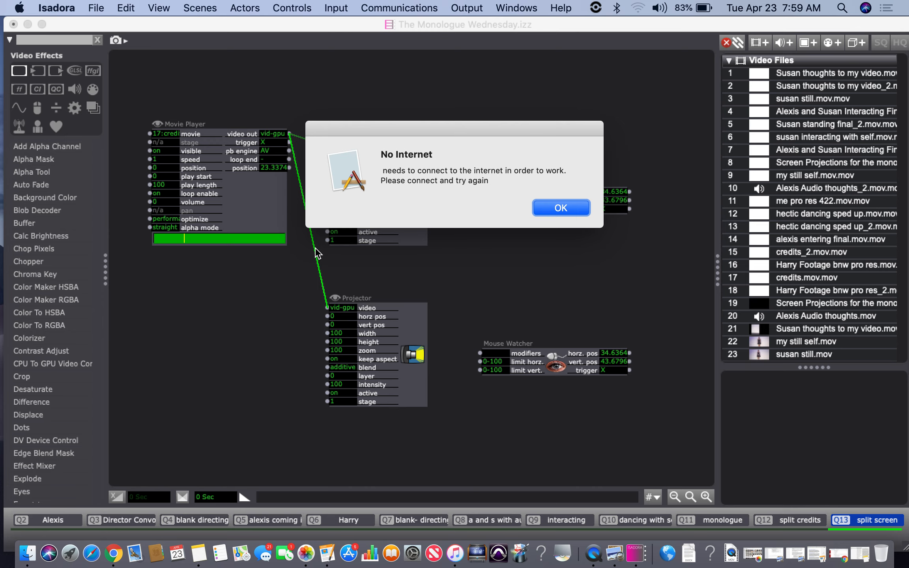
{"action": "left_click", "coordinate": [547, 206]}
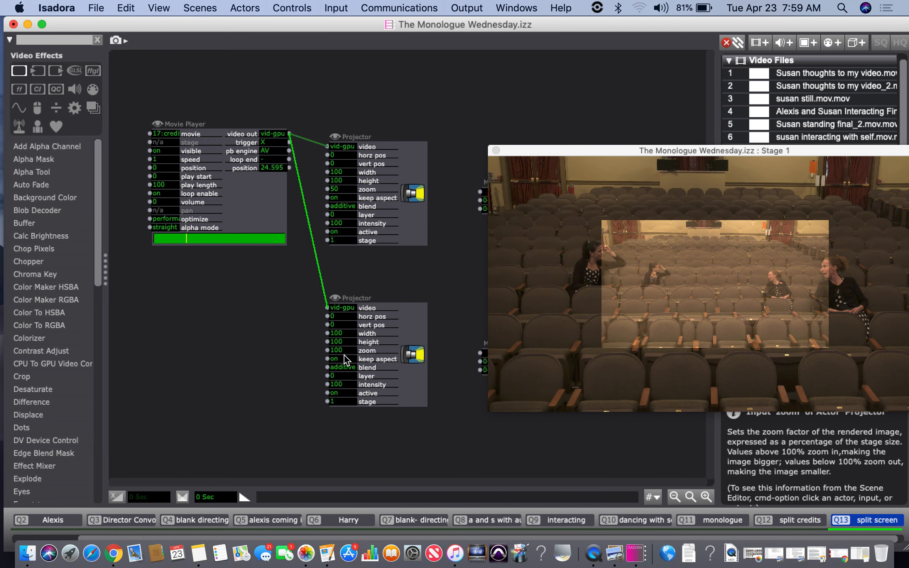
{"action": "left_click", "coordinate": [337, 191]}
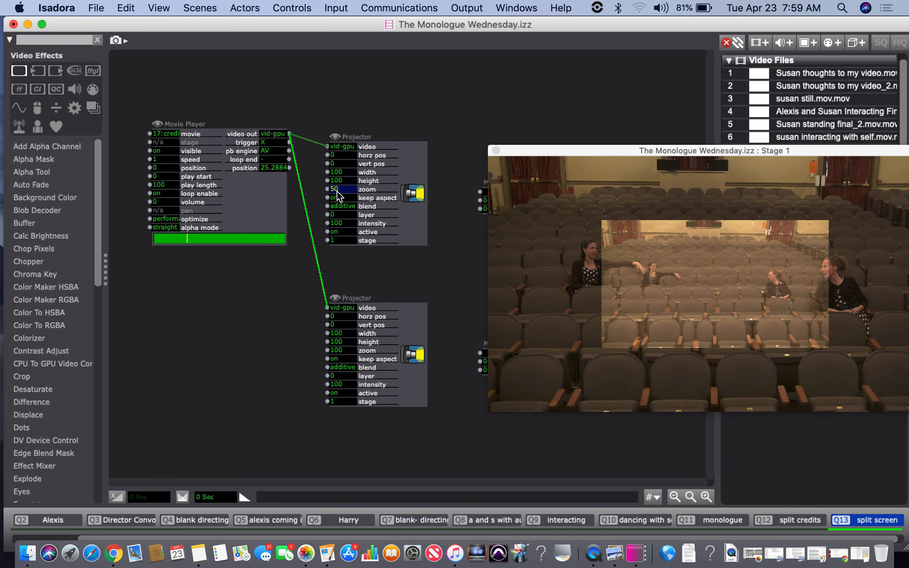
Set the zoom of both the upper and lower Projectors to 44.
{"action": "type", "text": "44"}
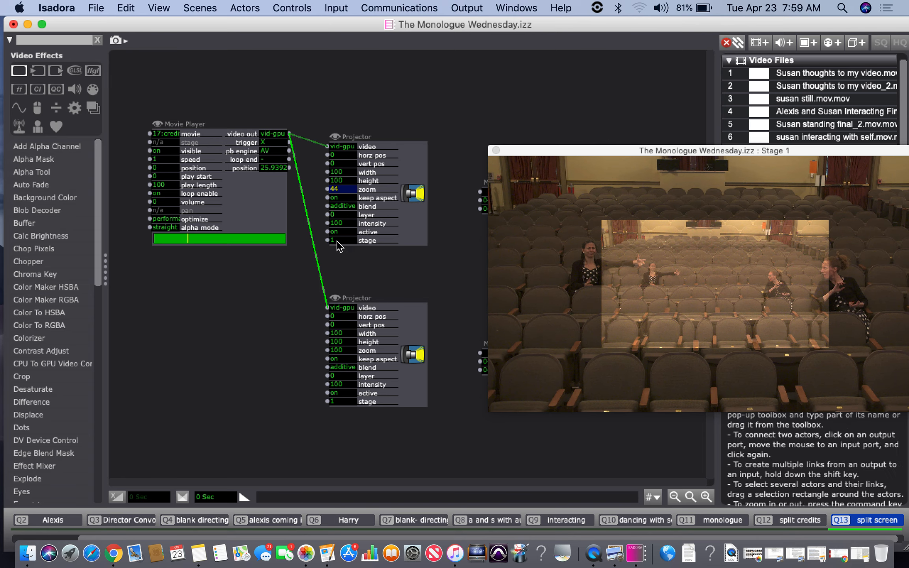
{"action": "left_click", "coordinate": [342, 351]}
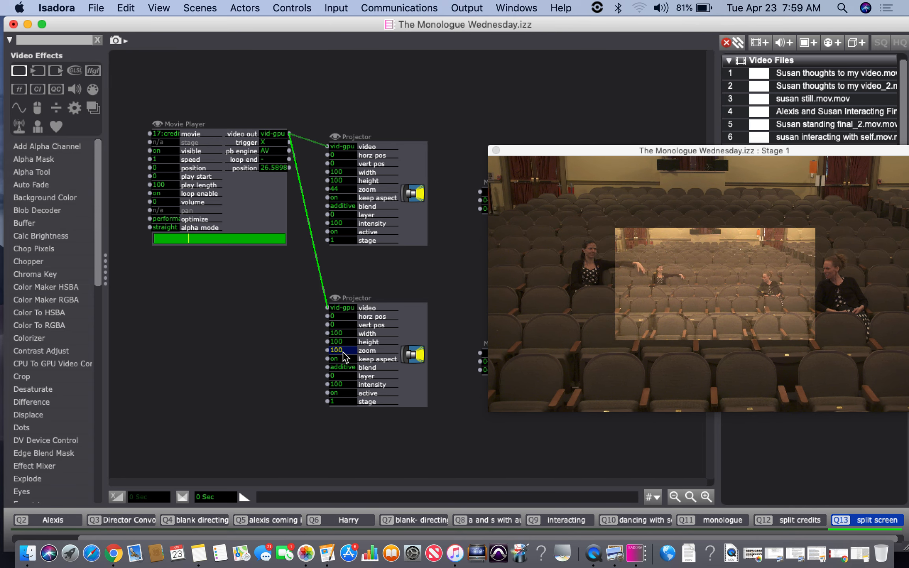
{"action": "type", "text": "44"}
{"action": "key", "text": "Return"}
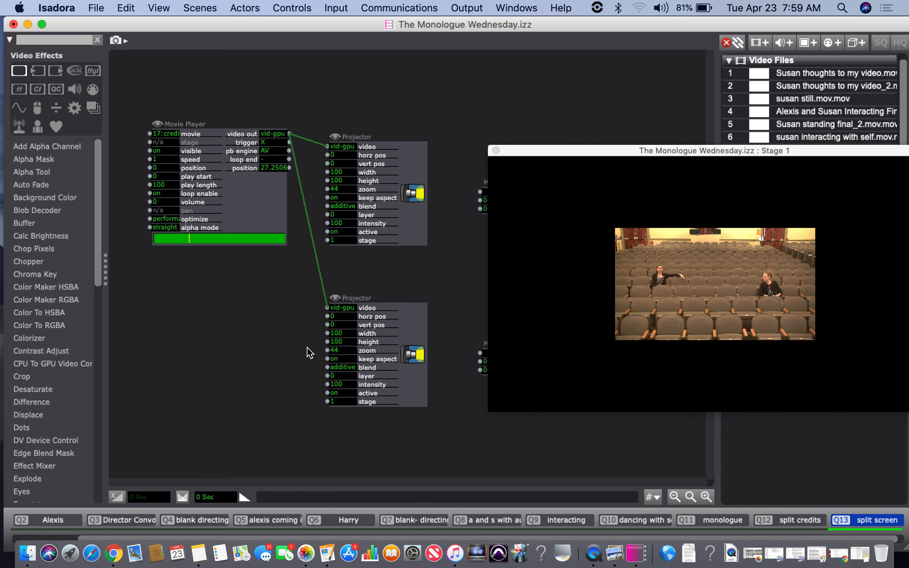
Link the upper Mouse Watcher's horizontal and vertical position outputs to the upper Projector's horz pos and vert pos inputs.
{"action": "left_click_drag", "start_coordinate": [592, 150], "coordinate": [574, 101]}
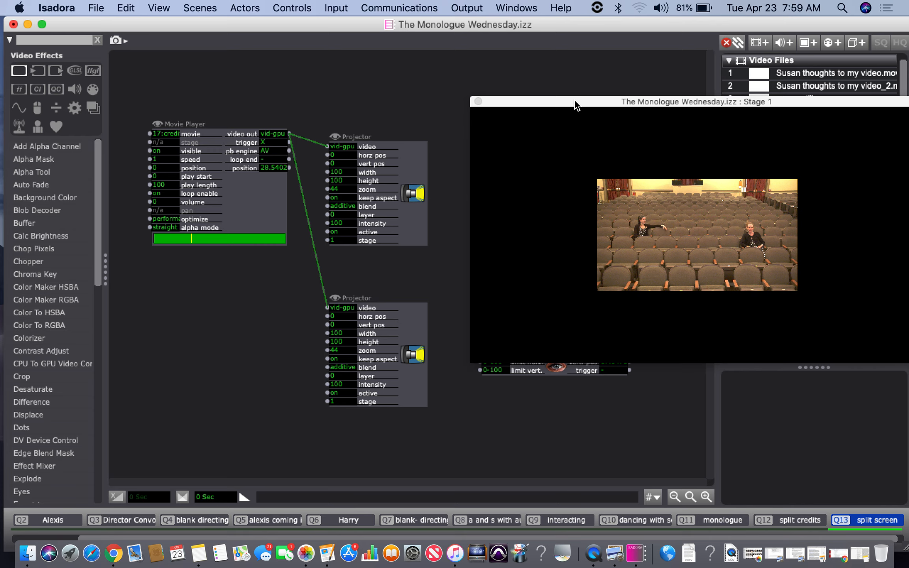
{"action": "left_click_drag", "start_coordinate": [575, 101], "coordinate": [559, 130]}
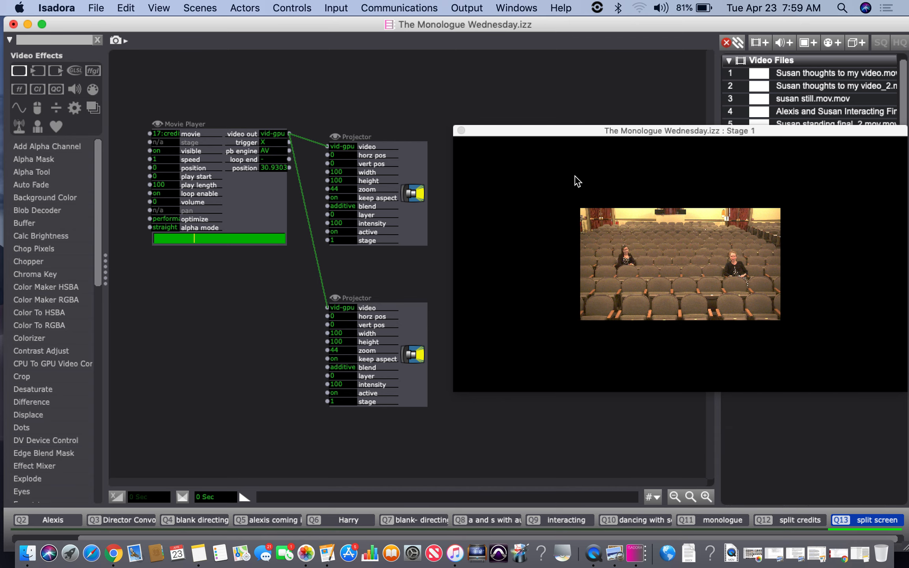
{"action": "left_click_drag", "start_coordinate": [567, 130], "coordinate": [604, 399]}
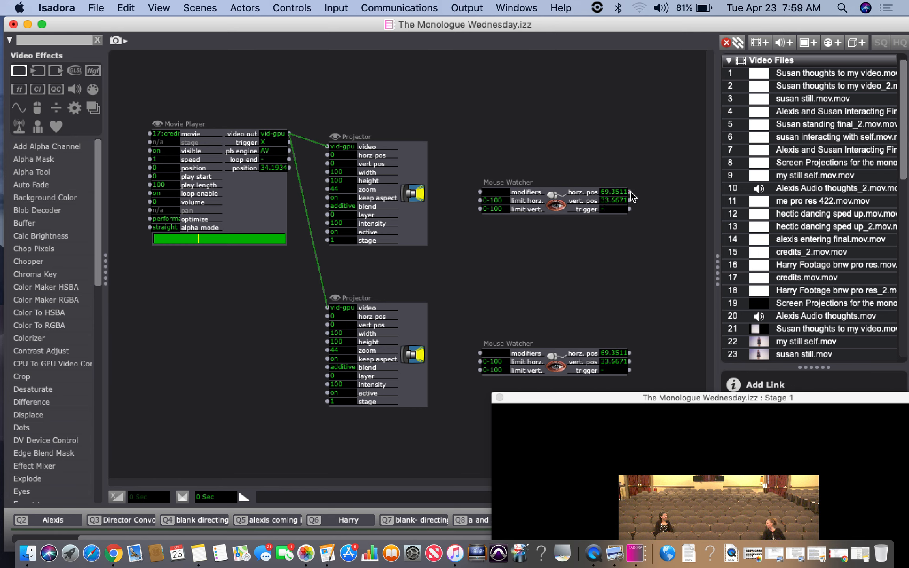
{"action": "left_click_drag", "start_coordinate": [629, 192], "coordinate": [469, 158]}
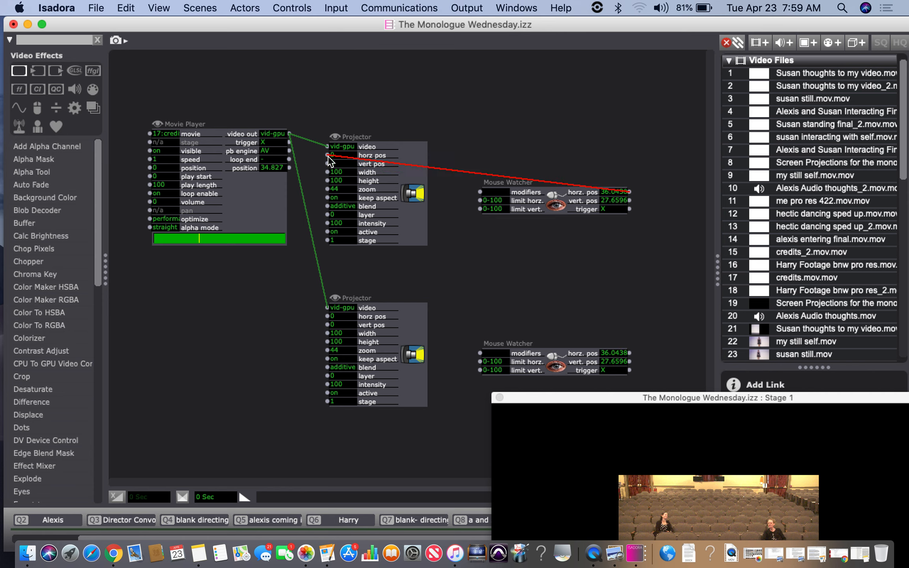
{"action": "left_click_drag", "start_coordinate": [328, 156], "coordinate": [327, 155]}
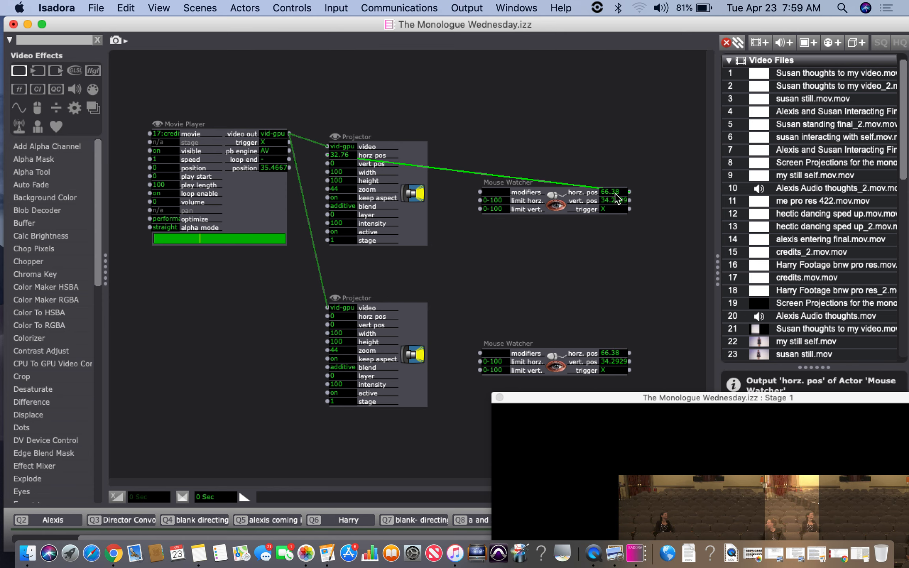
{"action": "left_click_drag", "start_coordinate": [630, 200], "coordinate": [330, 168]}
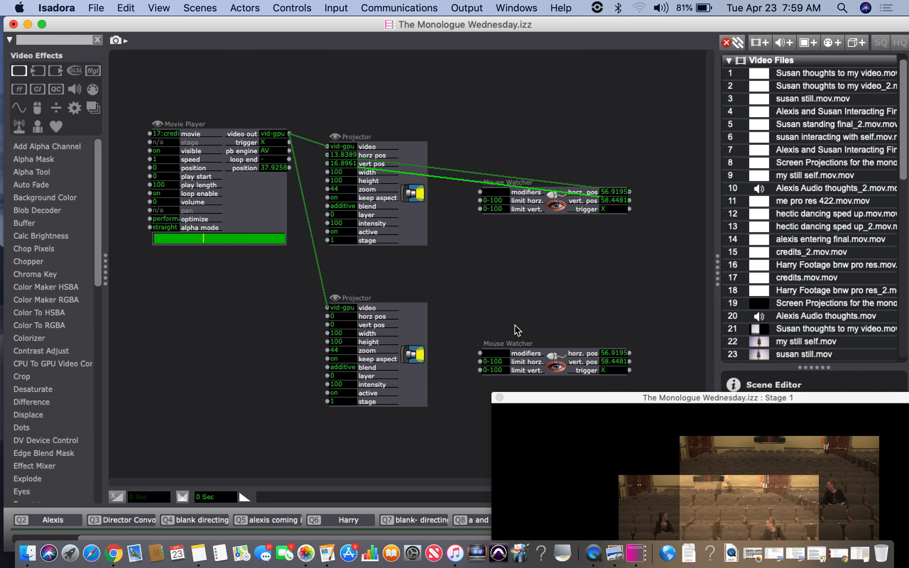
Set the upper Mouse Watcher's modifiers to cmd.
{"action": "left_click_drag", "start_coordinate": [545, 395], "coordinate": [530, 258]}
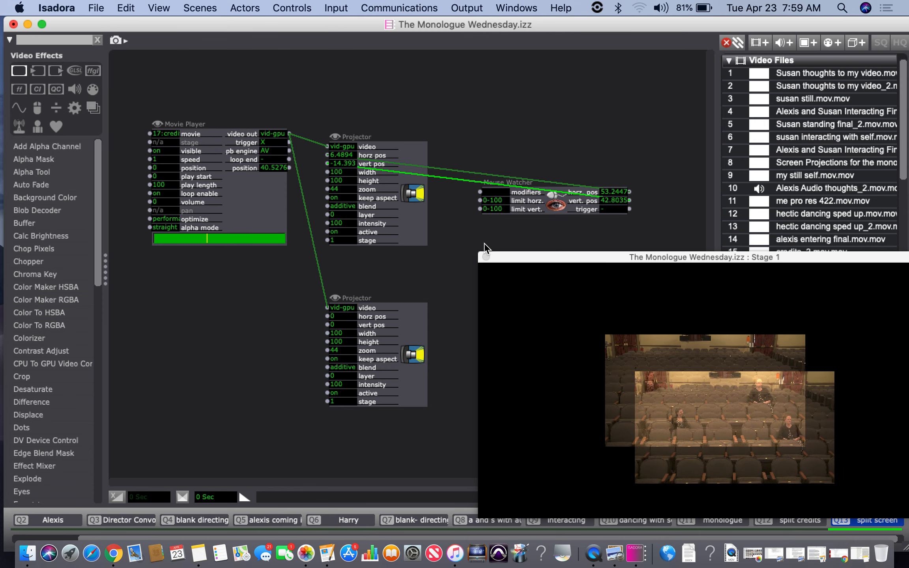
{"action": "left_click", "coordinate": [480, 192]}
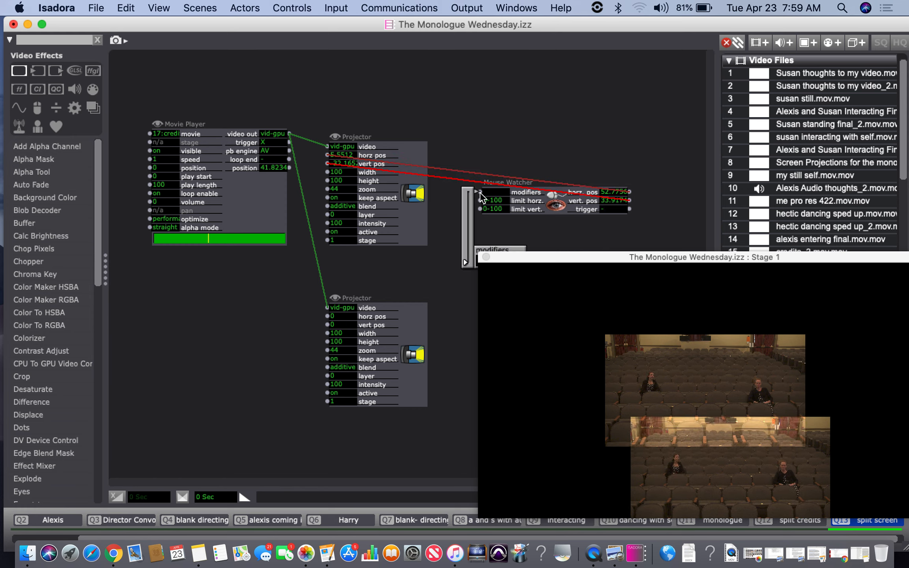
{"action": "left_click_drag", "start_coordinate": [500, 261], "coordinate": [506, 287]}
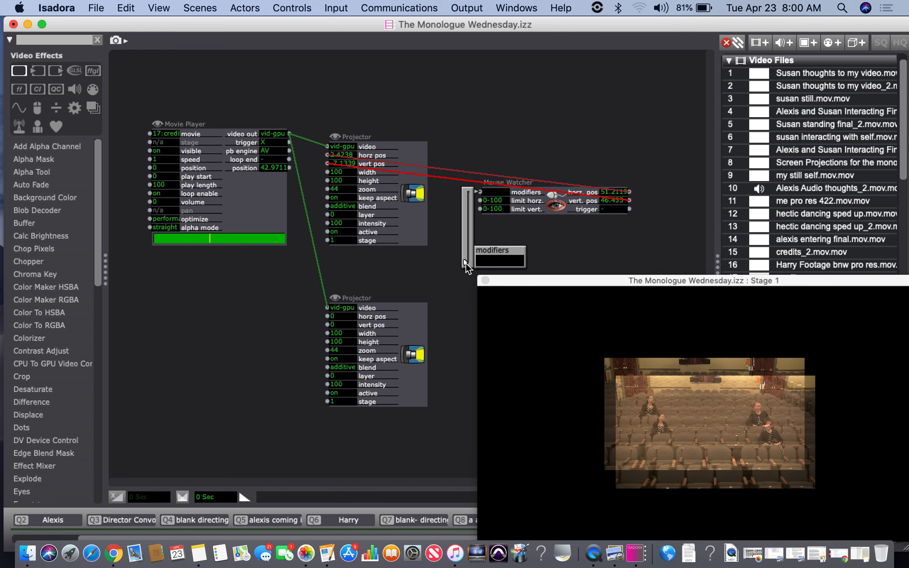
{"action": "key", "text": "super"}
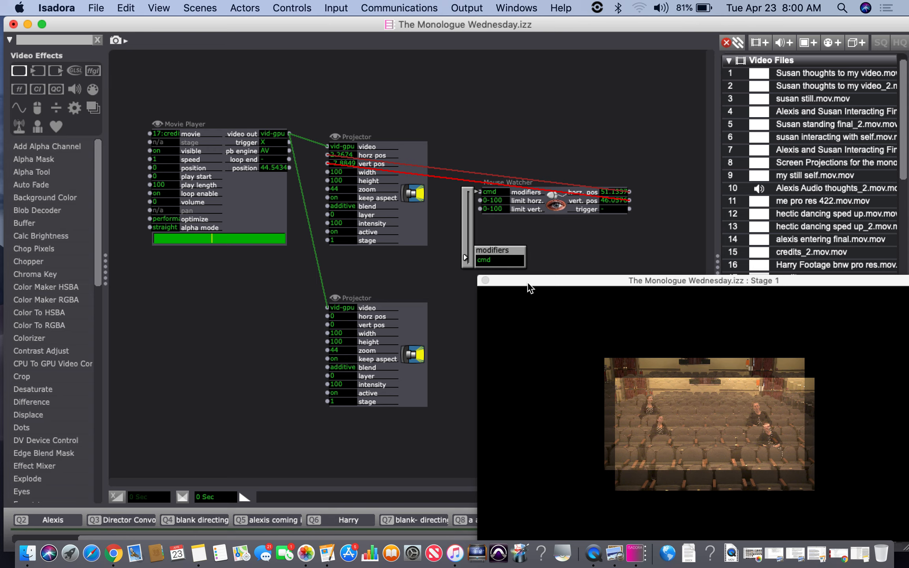
Link the lower Mouse Watcher's horizontal and vertical positions to the lower Projector's position inputs, and set its modifiers to ctl.
{"action": "left_click_drag", "start_coordinate": [529, 281], "coordinate": [560, 405]}
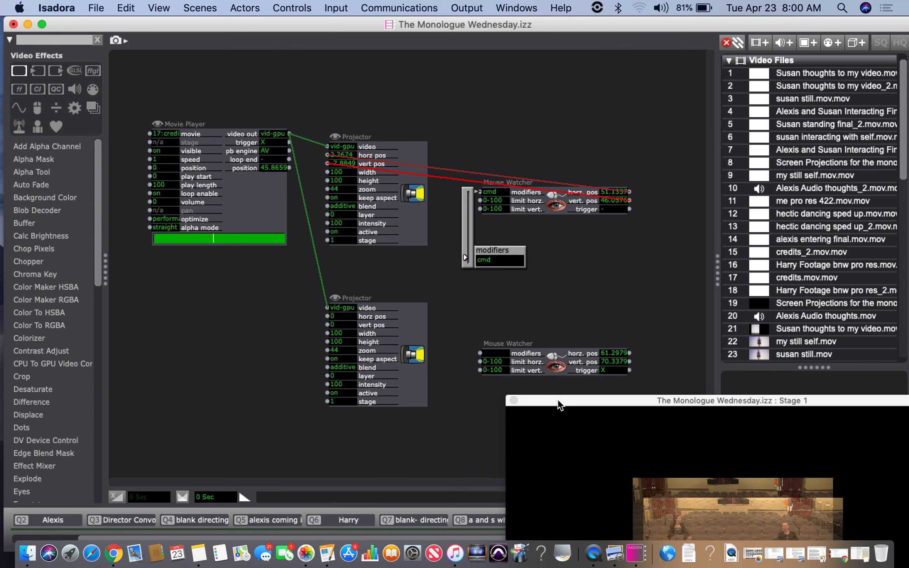
{"action": "left_click_drag", "start_coordinate": [629, 353], "coordinate": [336, 317]}
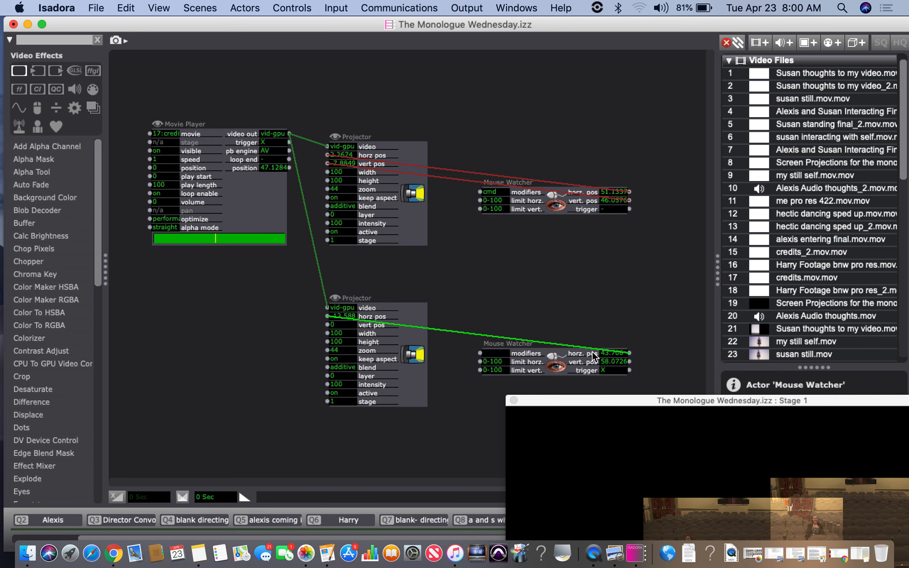
{"action": "left_click_drag", "start_coordinate": [628, 361], "coordinate": [329, 329]}
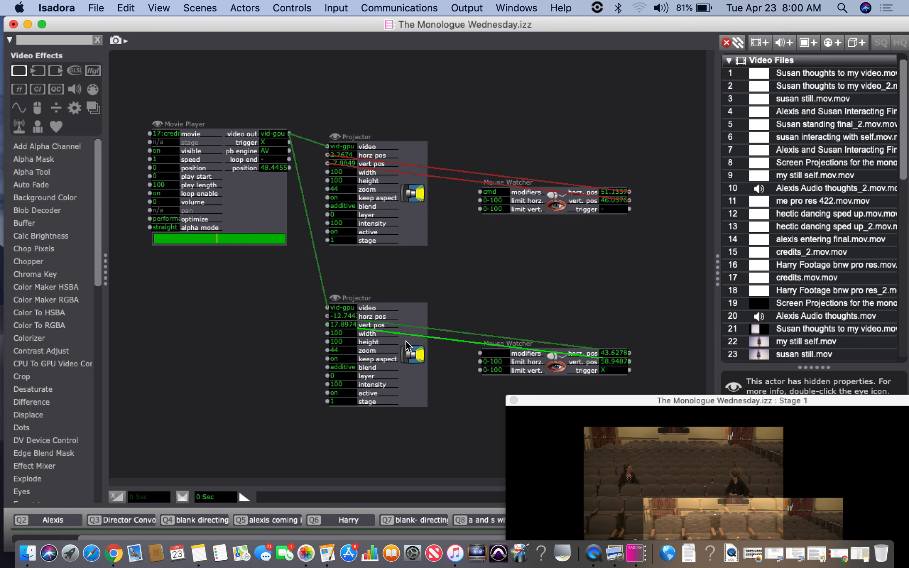
{"action": "left_click", "coordinate": [479, 353]}
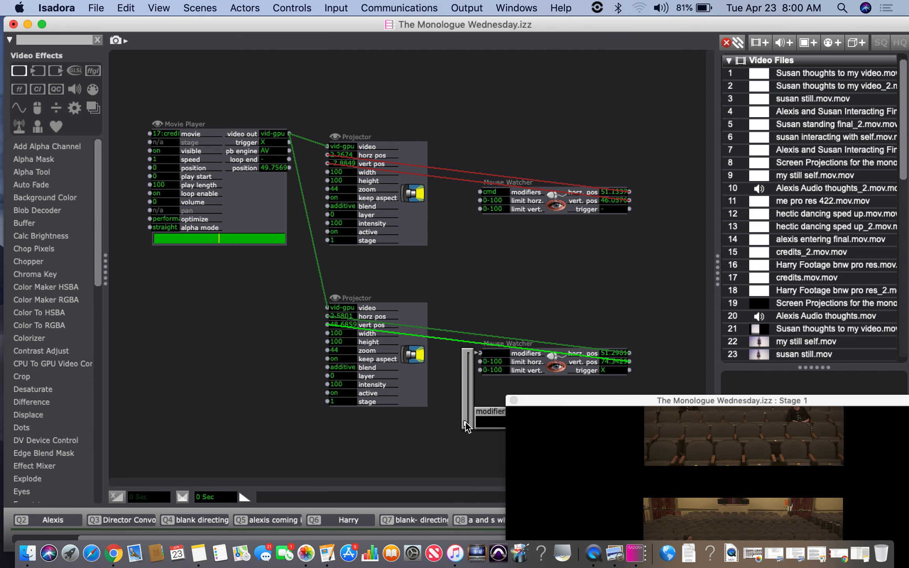
{"action": "left_click_drag", "start_coordinate": [464, 421], "coordinate": [465, 413]}
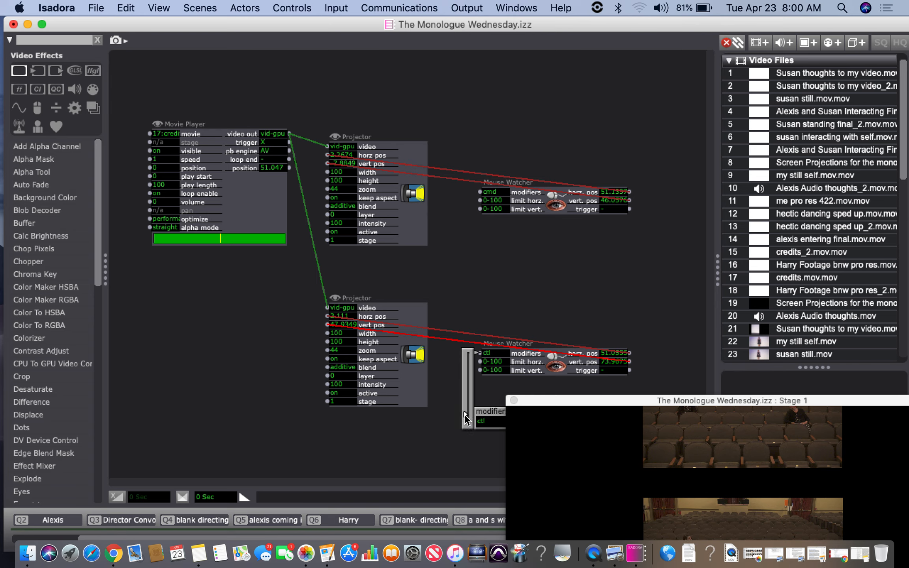
Place the two projected images side by side on Stage 1 using the Mouse Watchers' modifiers.
{"action": "left_click_drag", "start_coordinate": [555, 396], "coordinate": [497, 159]}
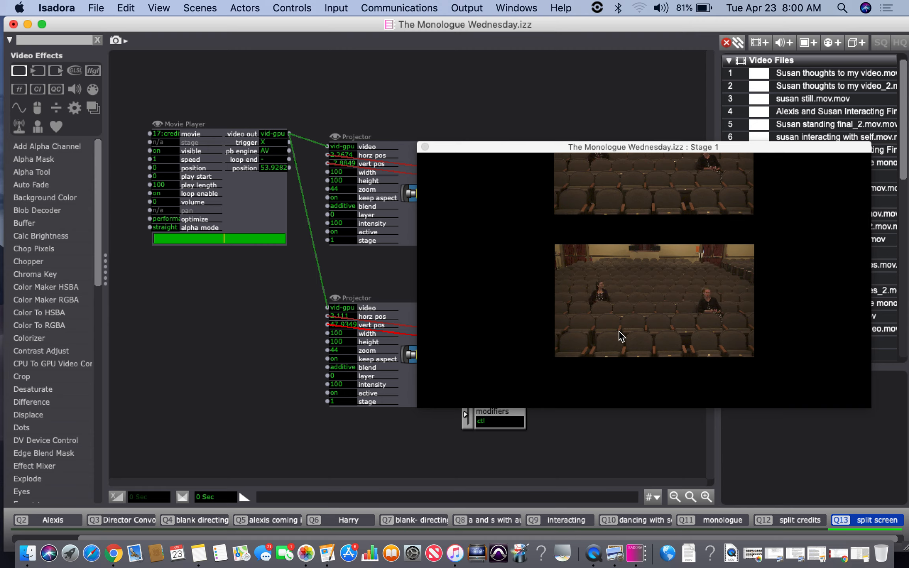
{"action": "key", "text": "shift"}
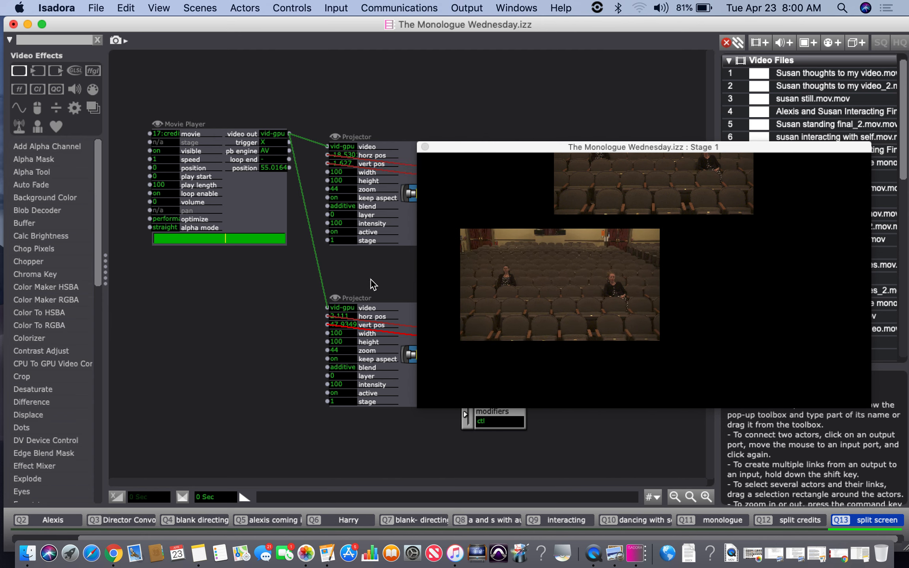
{"action": "key", "text": "ctrl"}
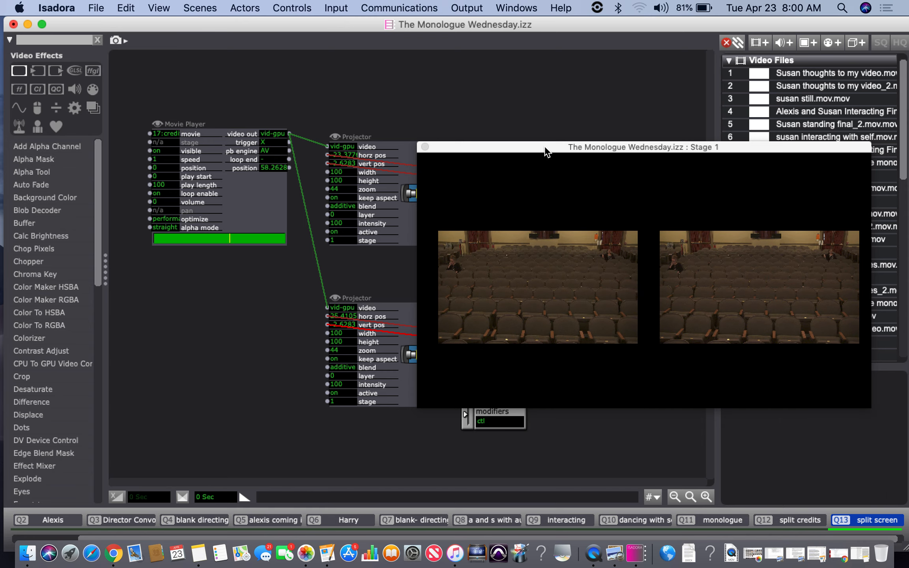
Add a second Movie Player below the existing one and delete the original player's link to the lower Projector.
{"action": "left_click_drag", "start_coordinate": [542, 146], "coordinate": [559, 112]}
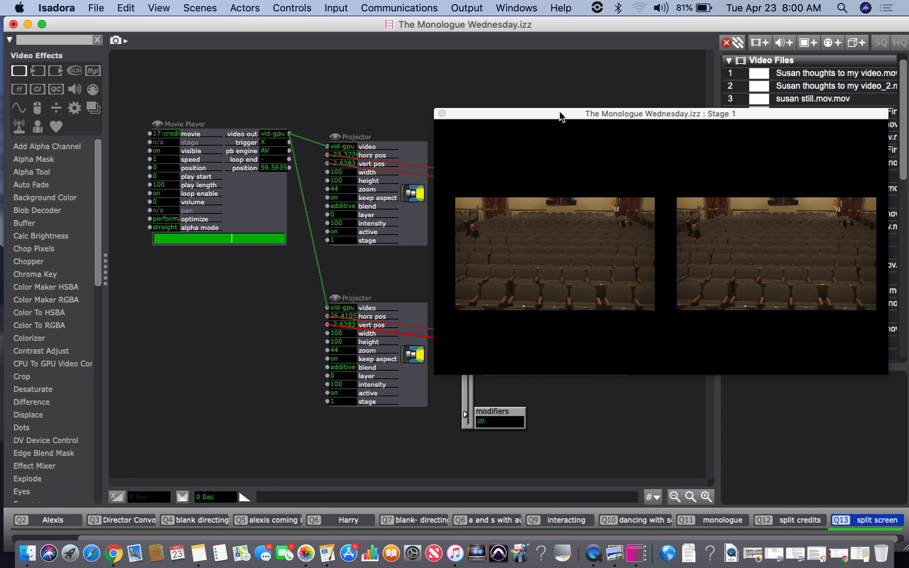
{"action": "left_click_drag", "start_coordinate": [559, 110], "coordinate": [564, 69]}
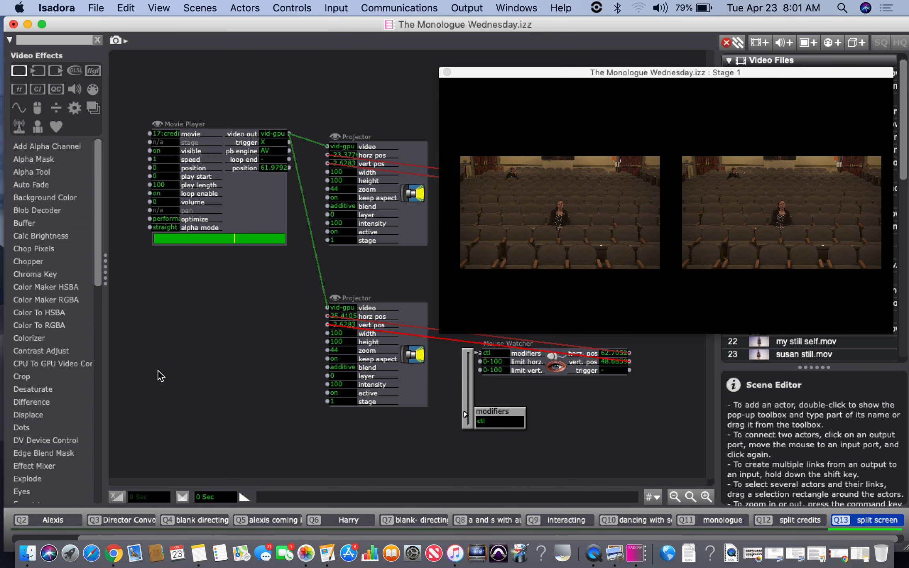
{"action": "double_click", "coordinate": [188, 344]}
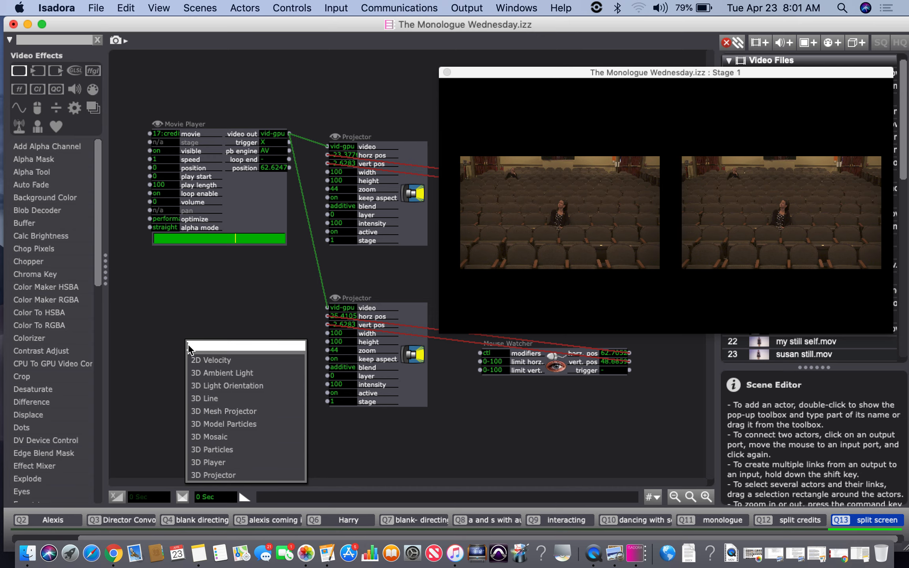
{"action": "type", "text": "movie"}
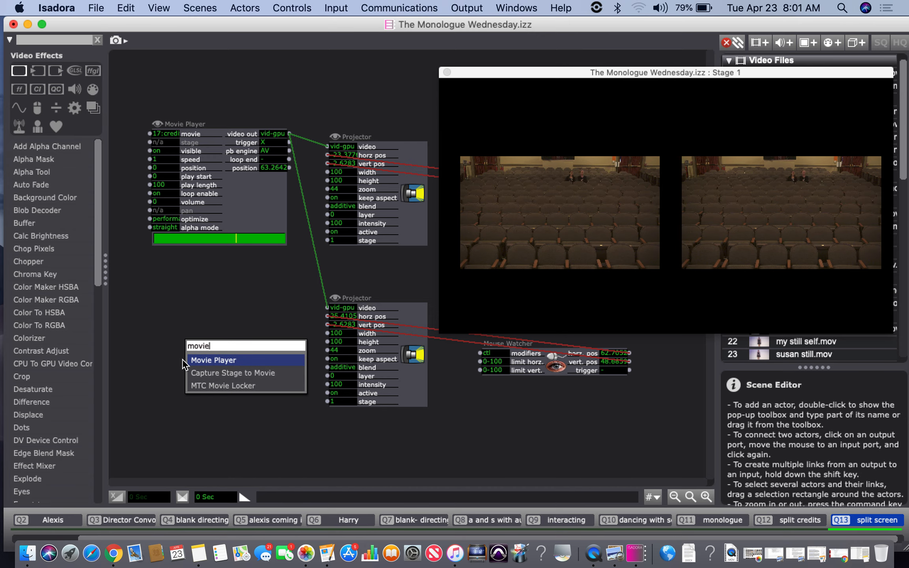
{"action": "left_click", "coordinate": [203, 362]}
{"action": "left_click_drag", "start_coordinate": [213, 345], "coordinate": [177, 290]}
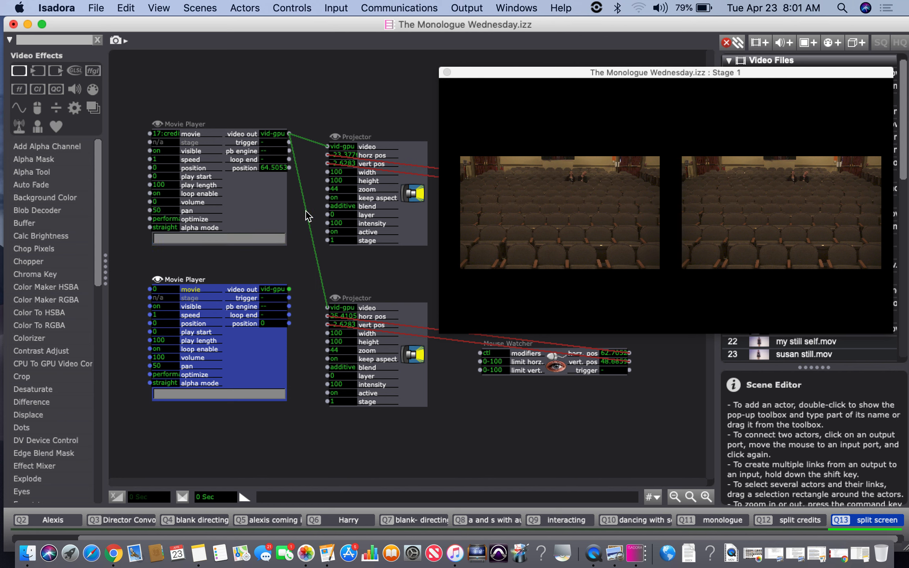
{"action": "left_click", "coordinate": [306, 215]}
{"action": "key", "text": "BackSpace"}
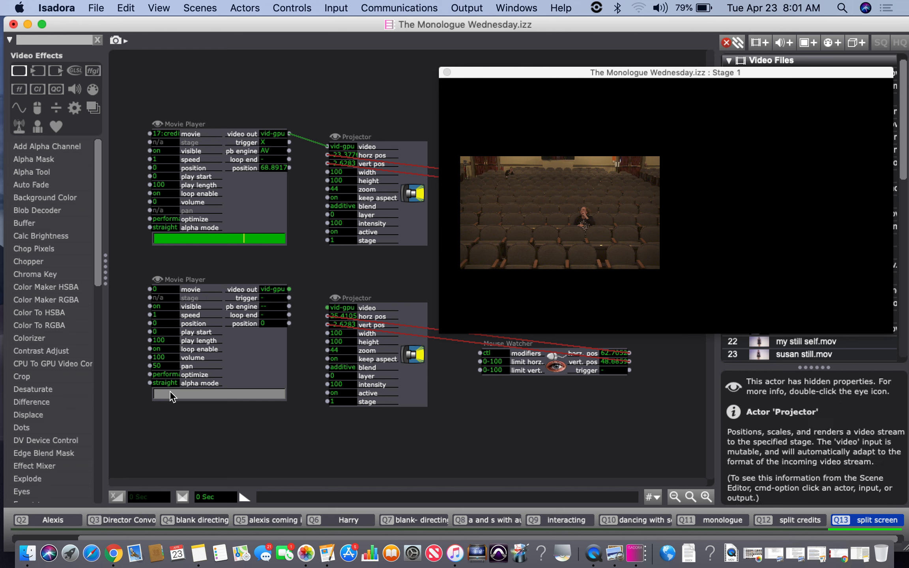
Assign movie 22 to the lower Movie Player and link its video out to the lower Projector's video input.
{"action": "left_click", "coordinate": [161, 301]}
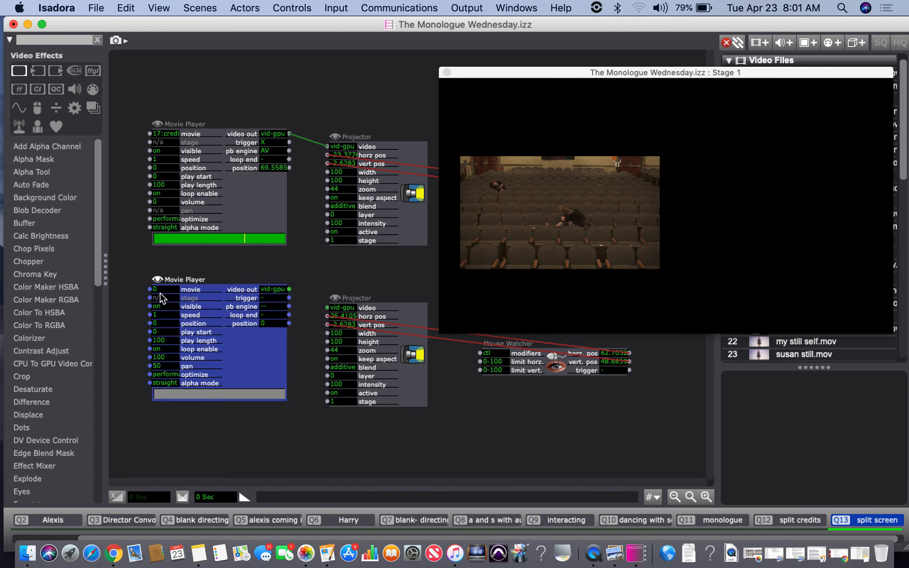
{"action": "left_click", "coordinate": [164, 289]}
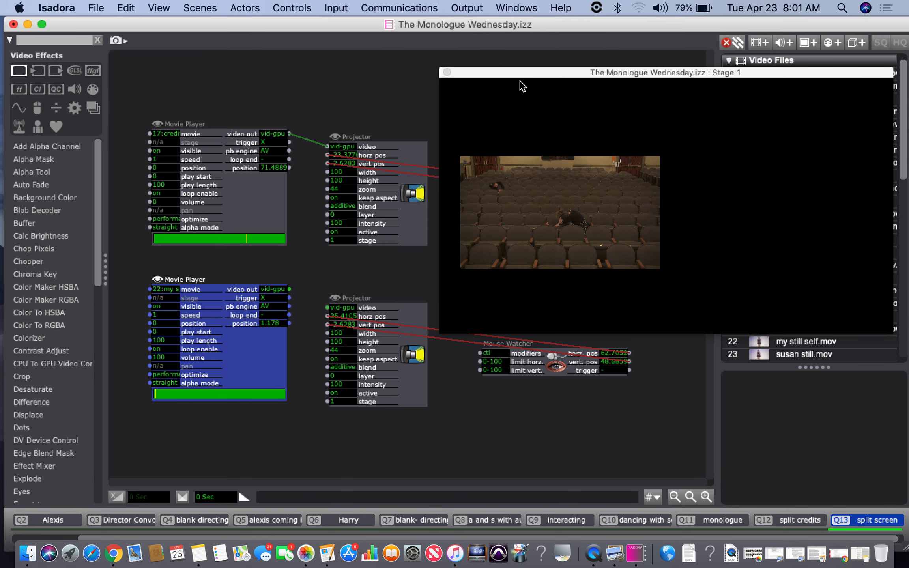
{"action": "left_click_drag", "start_coordinate": [519, 80], "coordinate": [490, 196]}
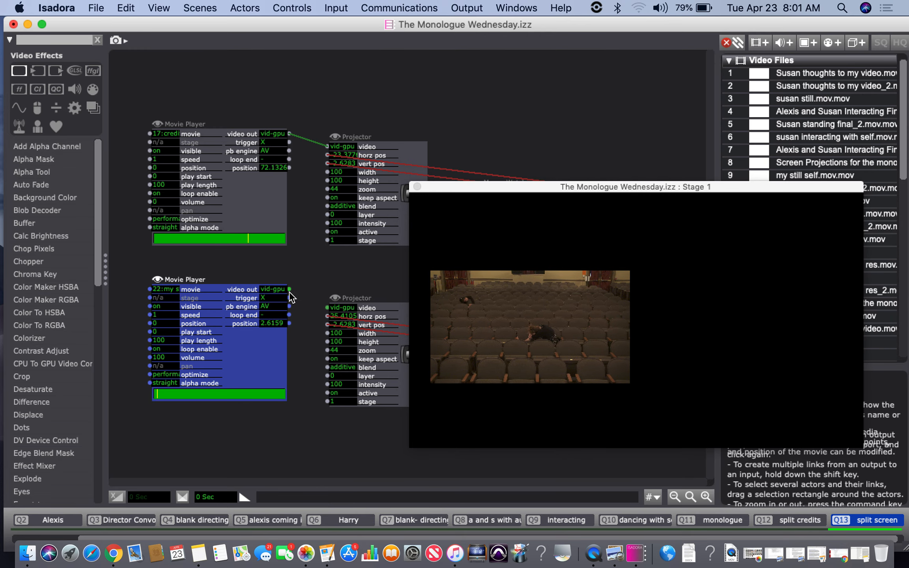
{"action": "left_click_drag", "start_coordinate": [290, 292], "coordinate": [327, 307]}
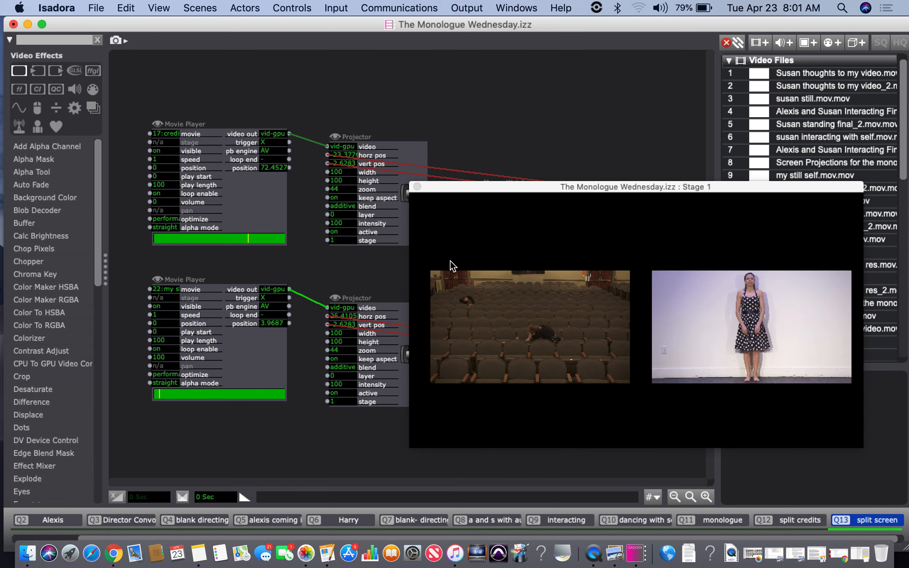
{"action": "left_click_drag", "start_coordinate": [484, 187], "coordinate": [501, 118]}
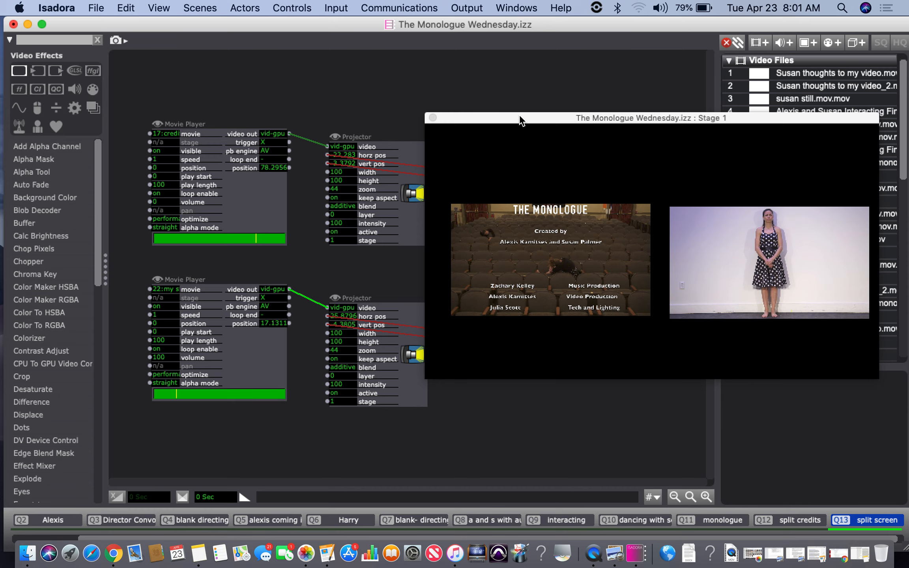
{"action": "mouse_move", "coordinate": [519, 114]}
{"action": "left_mouse_down"}
{"action": "mouse_move", "coordinate": [514, 148]}
{"action": "mouse_move", "coordinate": [529, 189]}
{"action": "mouse_move", "coordinate": [535, 118]}
{"action": "left_mouse_up"}
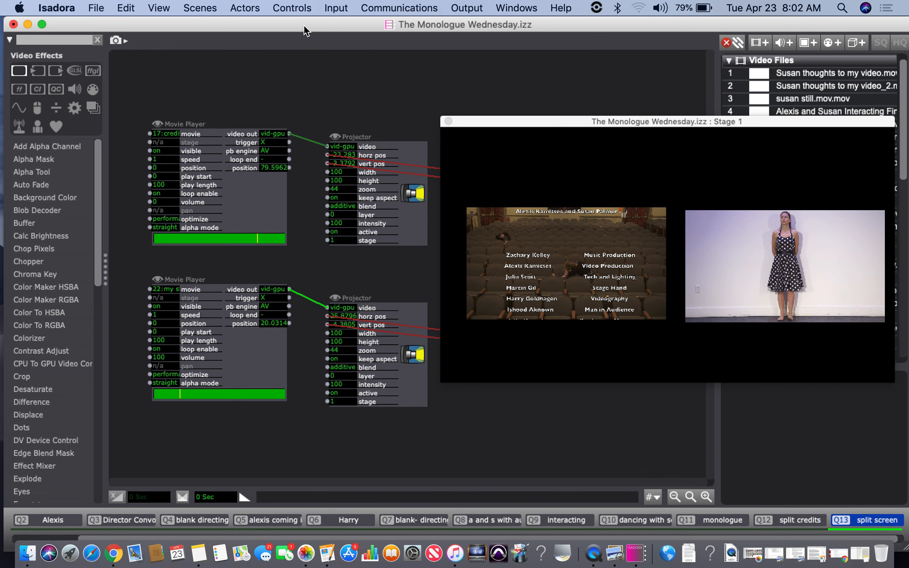